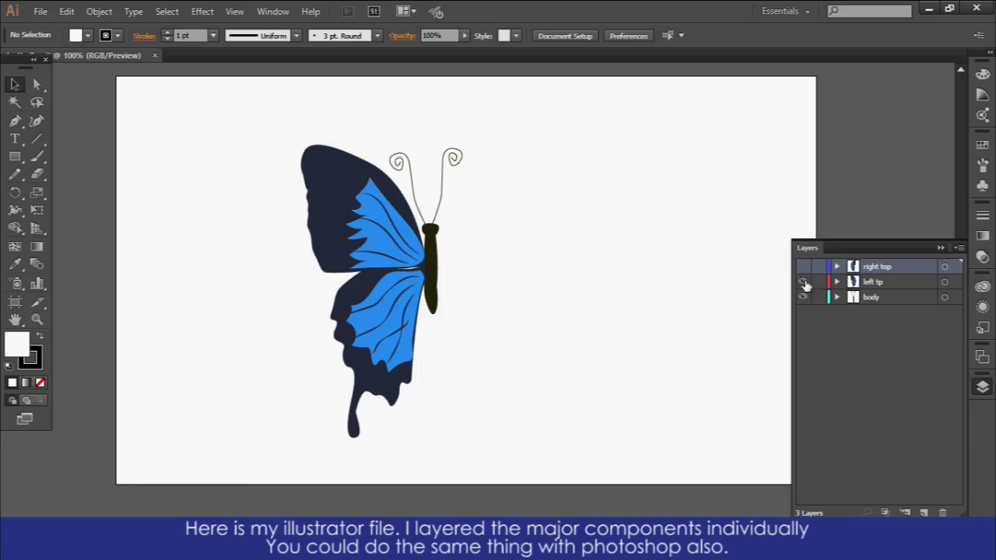
Show the left tip and right top wing layers in Illustrator's Layers panel
{"action": "left_click", "coordinate": [803, 282]}
{"action": "left_click", "coordinate": [803, 266]}
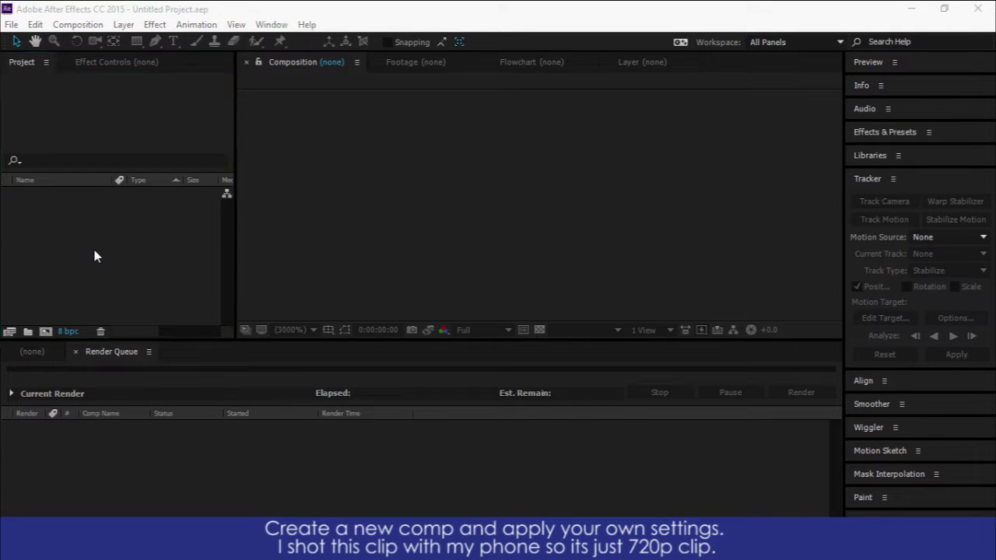
Import the MOV_0012.mp4 clip and create a new composition from it
{"action": "double_click", "coordinate": [93, 247]}
{"action": "left_click", "coordinate": [163, 225]}
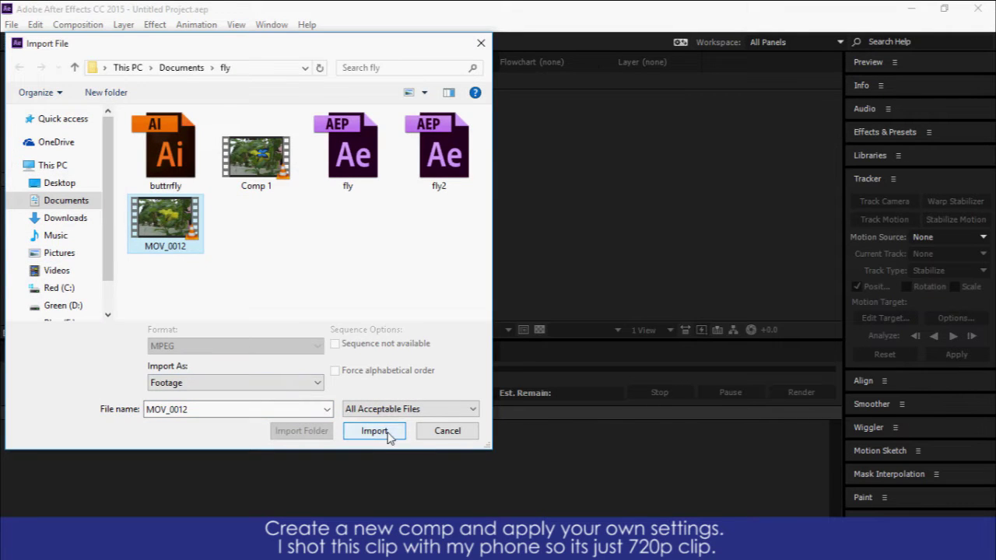
{"action": "left_click", "coordinate": [386, 432]}
{"action": "left_click", "coordinate": [70, 218]}
{"action": "left_click", "coordinate": [51, 203]}
{"action": "left_click_drag", "start_coordinate": [51, 203], "coordinate": [45, 332]}
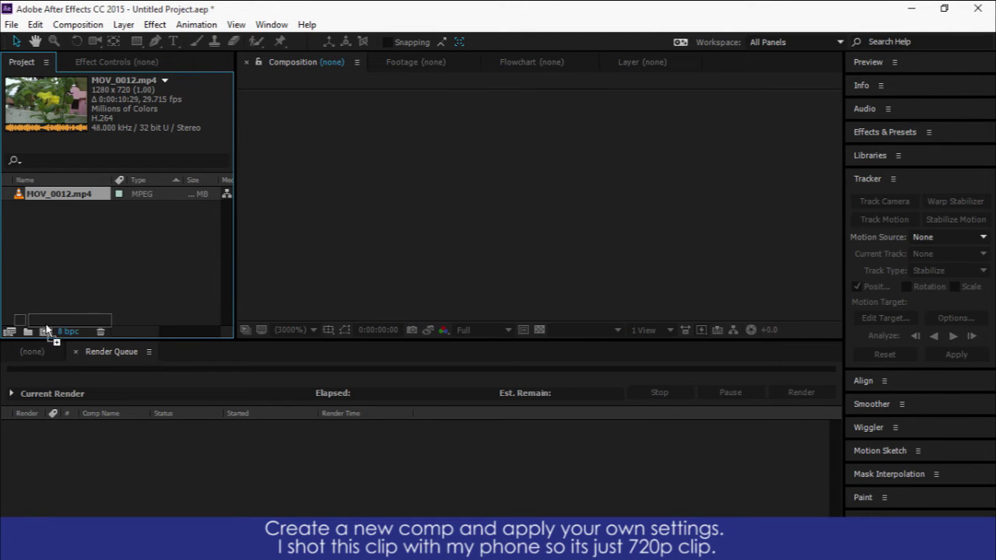
Set the MOV_0012 composition duration to 0:00:10:00 in Composition Settings
{"action": "left_click", "coordinate": [282, 483]}
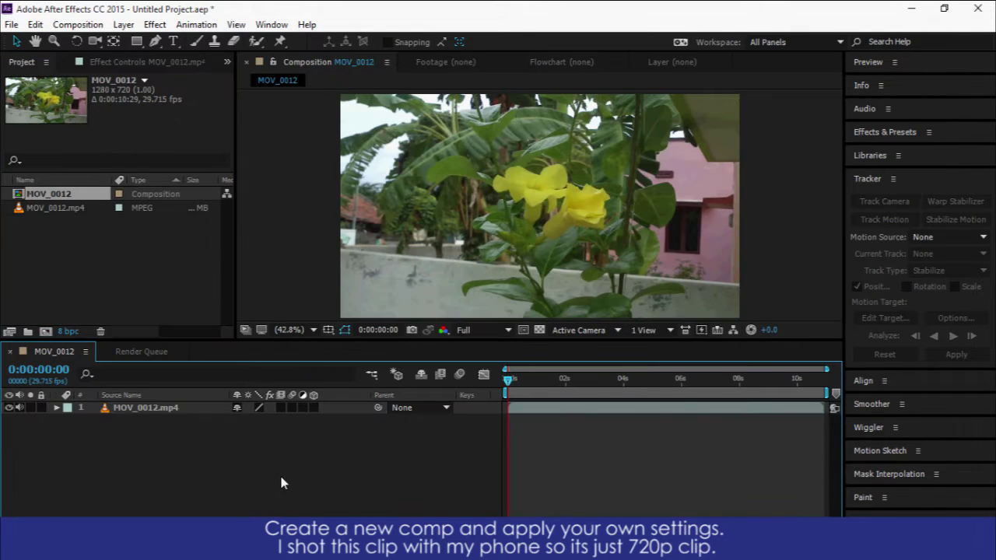
{"action": "right_click", "coordinate": [387, 464]}
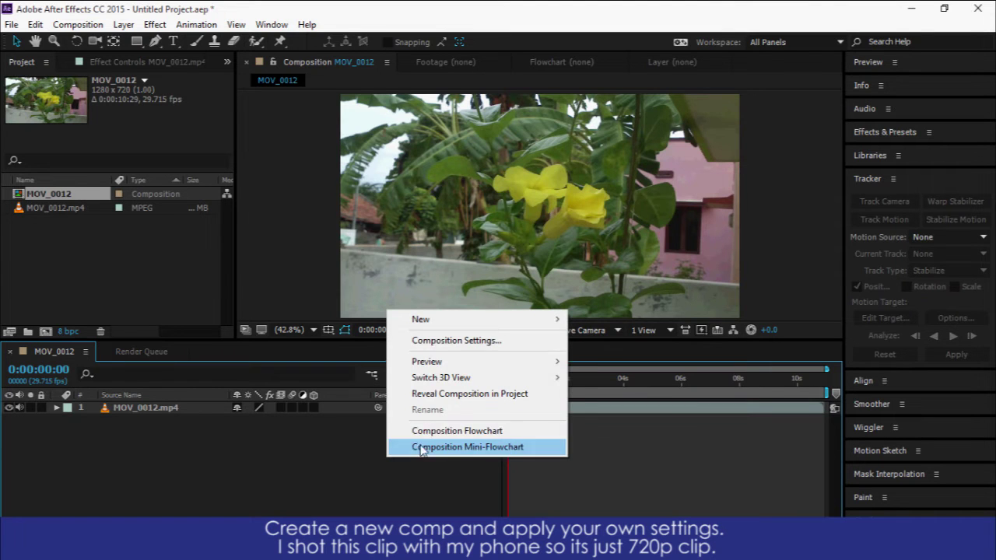
{"action": "left_click", "coordinate": [434, 347]}
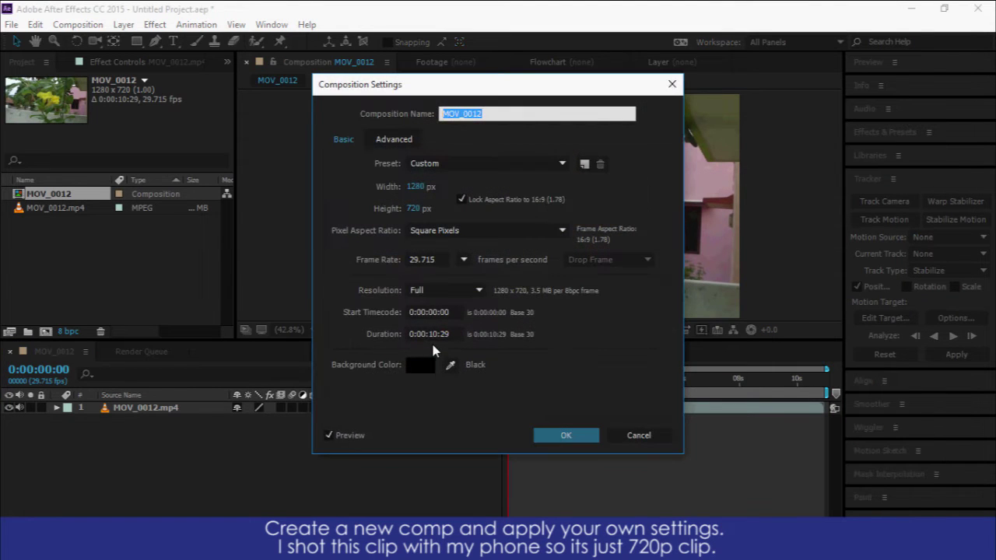
{"action": "double_click", "coordinate": [450, 335]}
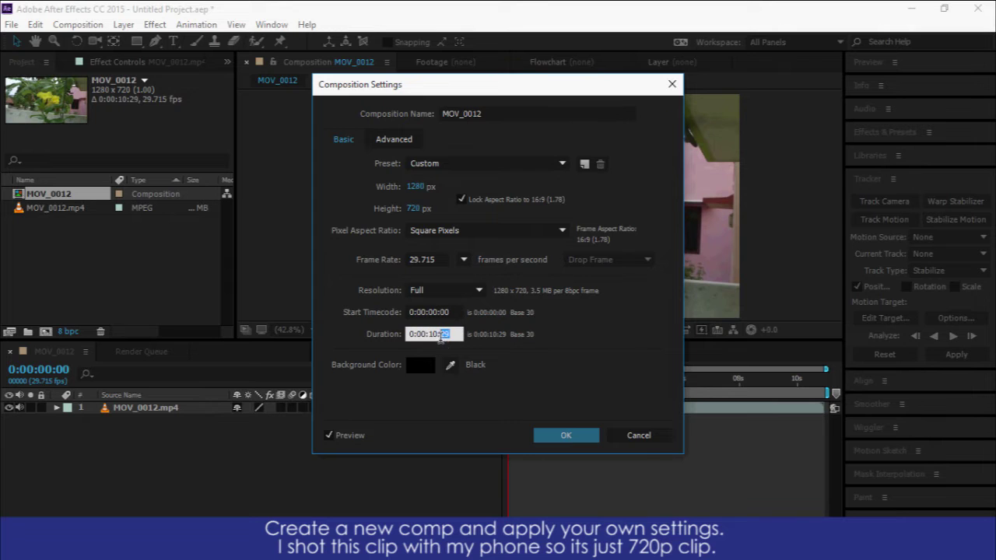
{"action": "type", "text": "00"}
{"action": "left_click", "coordinate": [554, 435]}
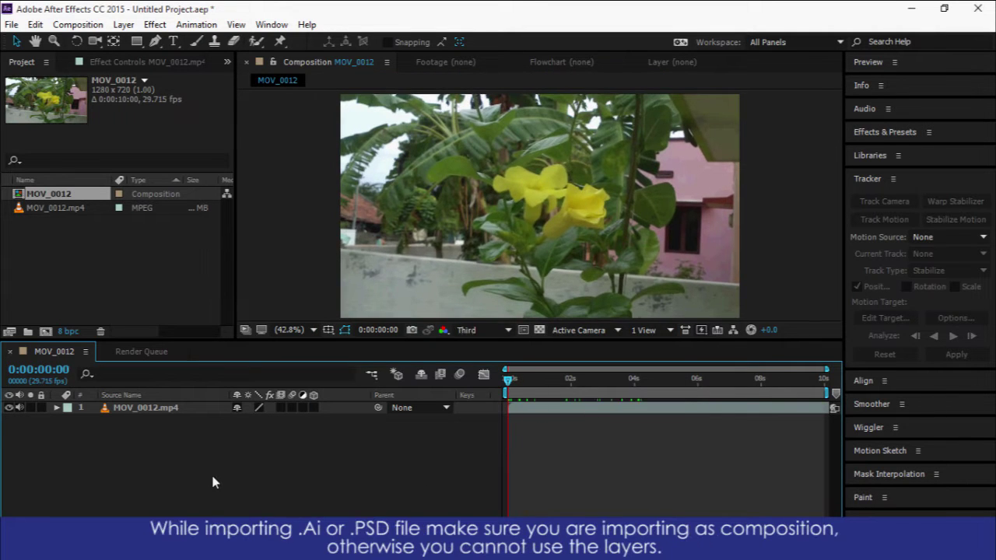
Import buttrfly.ai as a layered Composition and place it above the clip in MOV_0012
{"action": "double_click", "coordinate": [98, 258]}
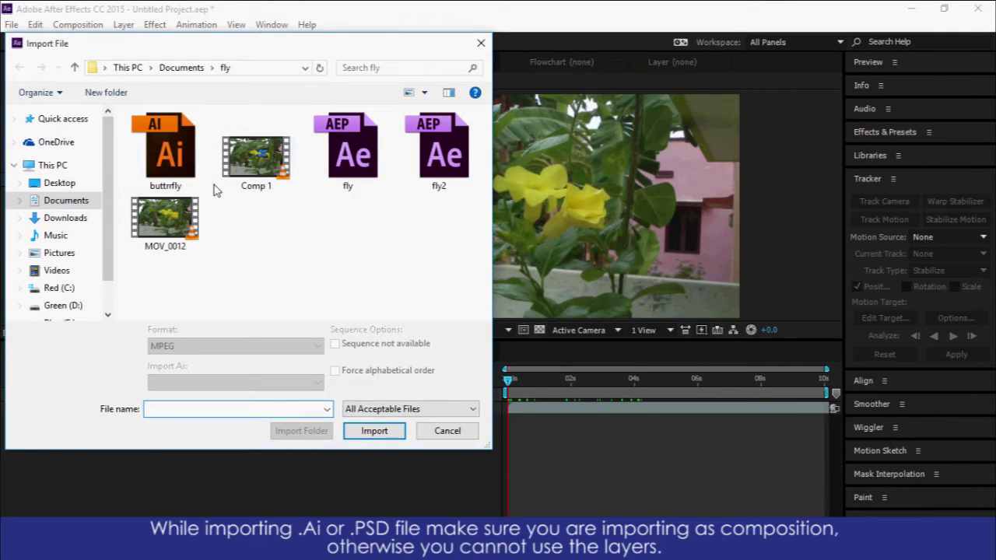
{"action": "left_click", "coordinate": [172, 170]}
{"action": "left_click", "coordinate": [374, 430]}
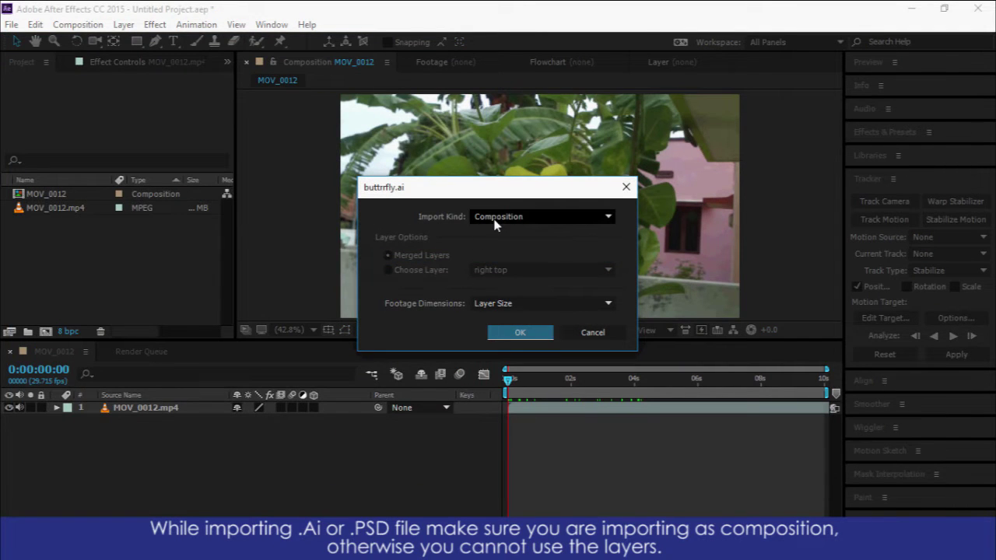
{"action": "left_click", "coordinate": [499, 218]}
{"action": "left_click", "coordinate": [509, 249]}
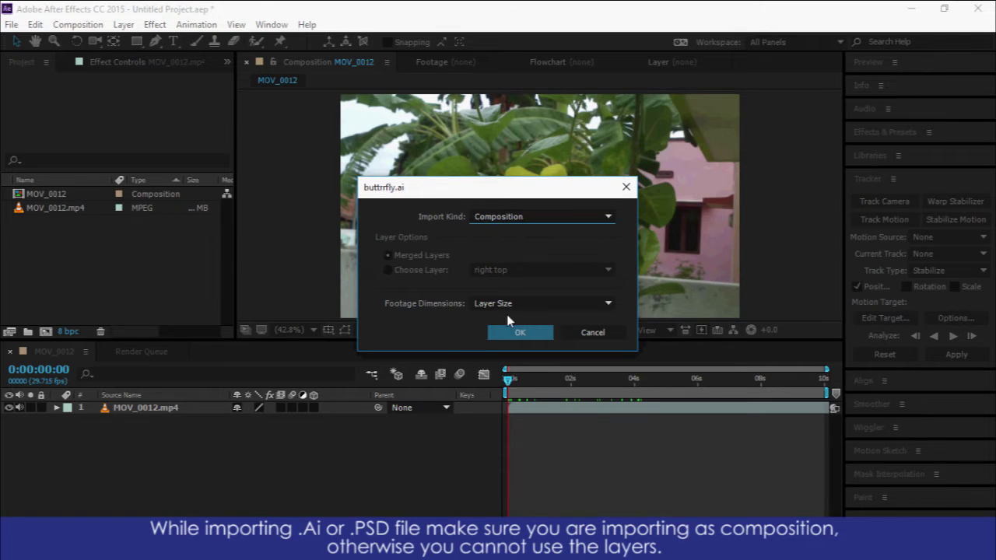
{"action": "left_click", "coordinate": [514, 333]}
{"action": "left_click_drag", "start_coordinate": [43, 193], "coordinate": [105, 407]}
{"action": "mouse_move", "coordinate": [56, 196]}
{"action": "left_mouse_down"}
{"action": "mouse_move", "coordinate": [95, 426]}
{"action": "mouse_move", "coordinate": [130, 454]}
{"action": "left_mouse_up"}
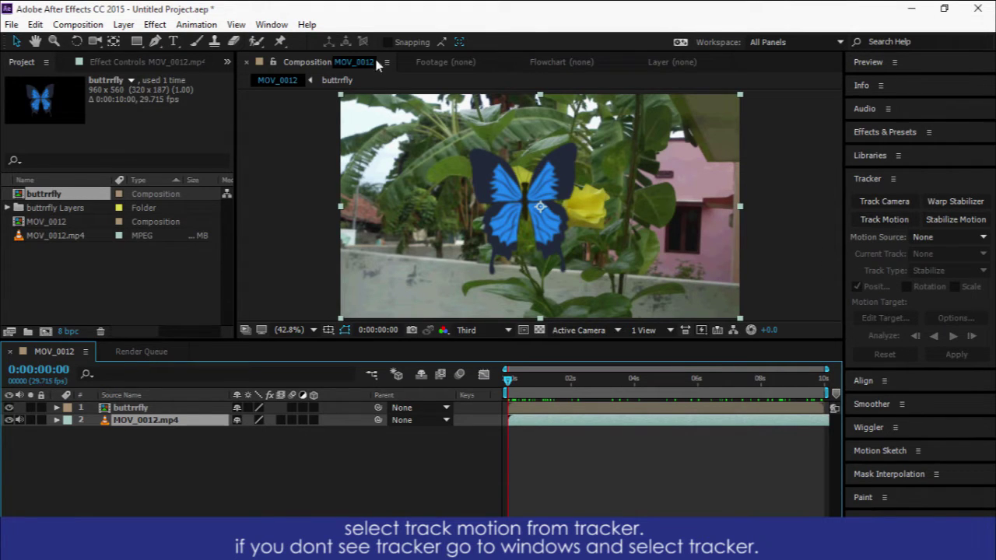
Track the yellow flower on MOV_0012.mp4 with Track Point 1, analyzing forward
{"action": "left_click", "coordinate": [271, 26]}
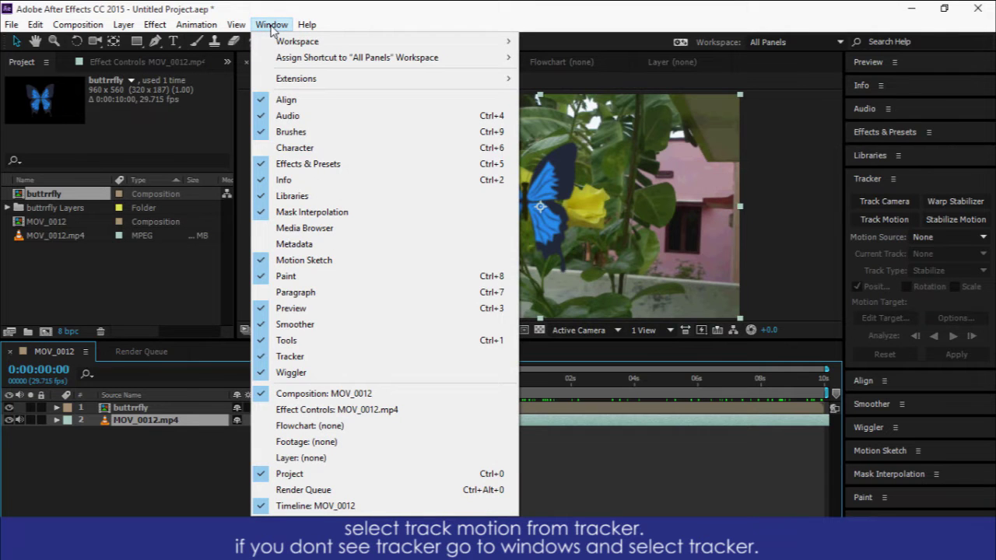
{"action": "left_click", "coordinate": [683, 493]}
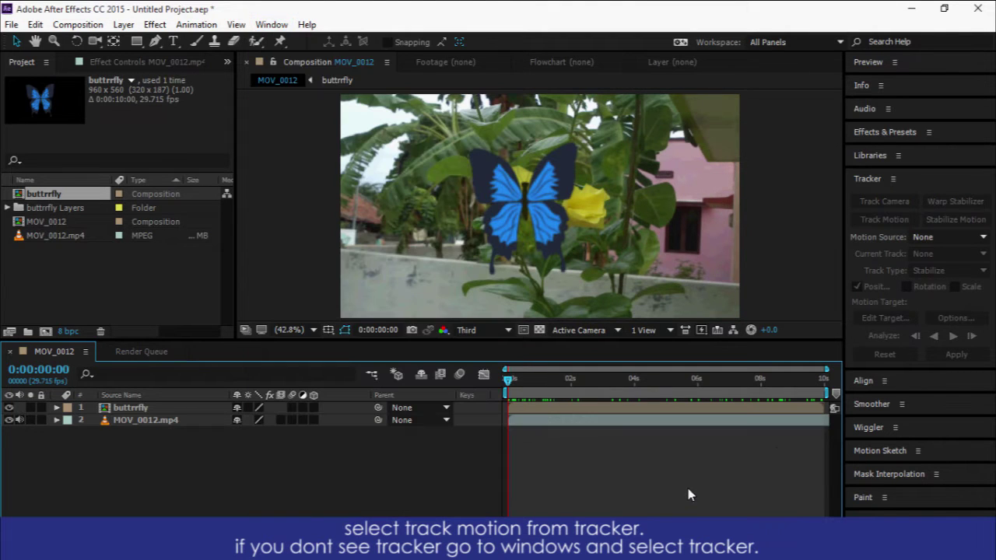
{"action": "left_click", "coordinate": [172, 424]}
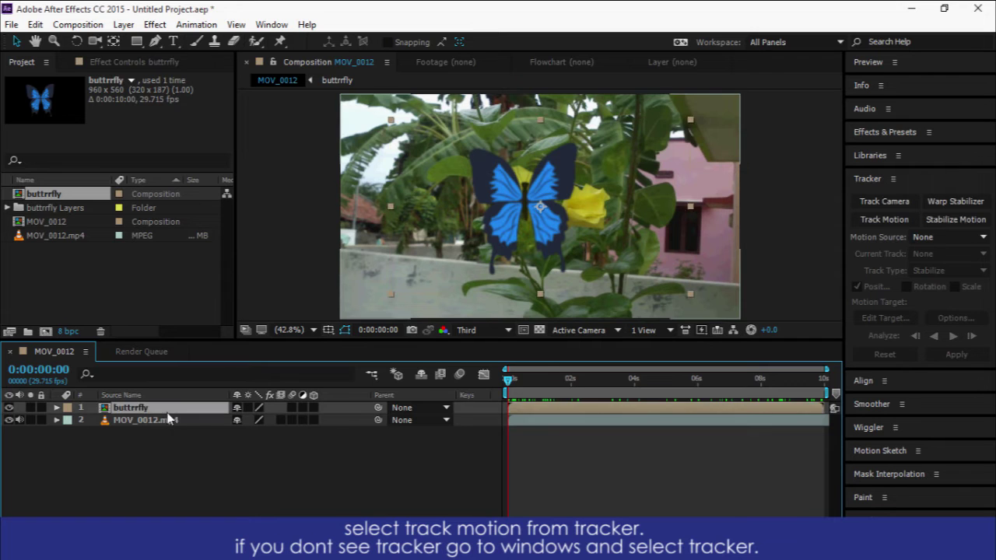
{"action": "left_click", "coordinate": [888, 222]}
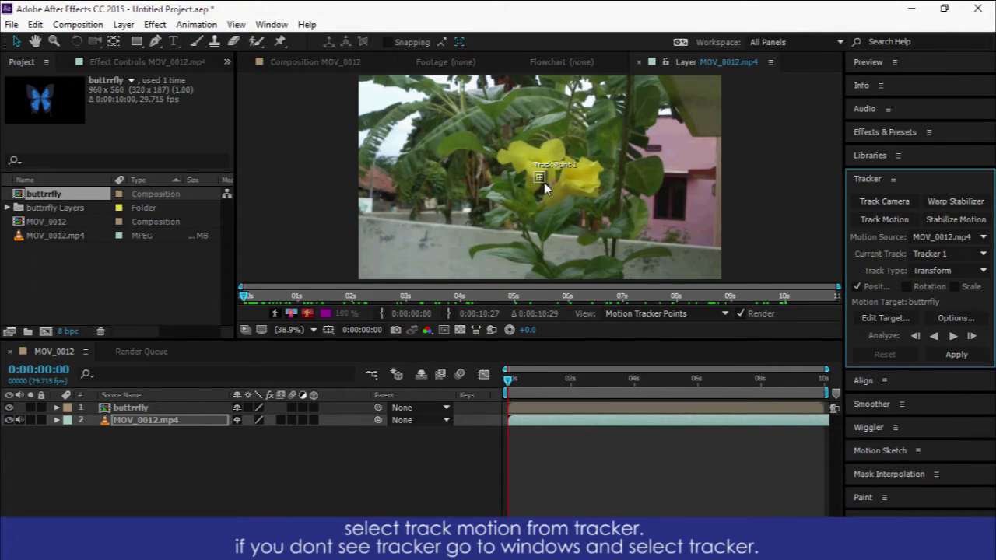
{"action": "left_click", "coordinate": [542, 178]}
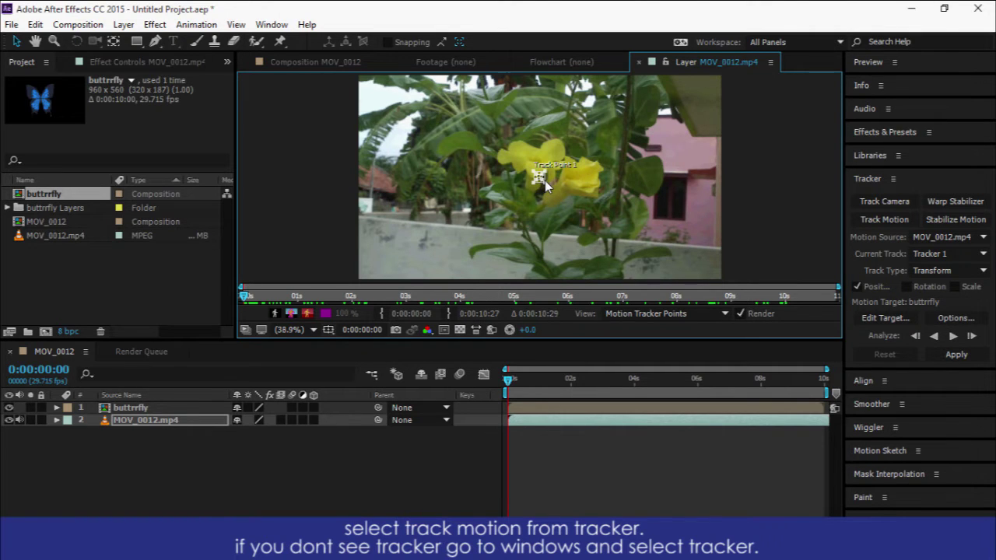
{"action": "left_click", "coordinate": [952, 341]}
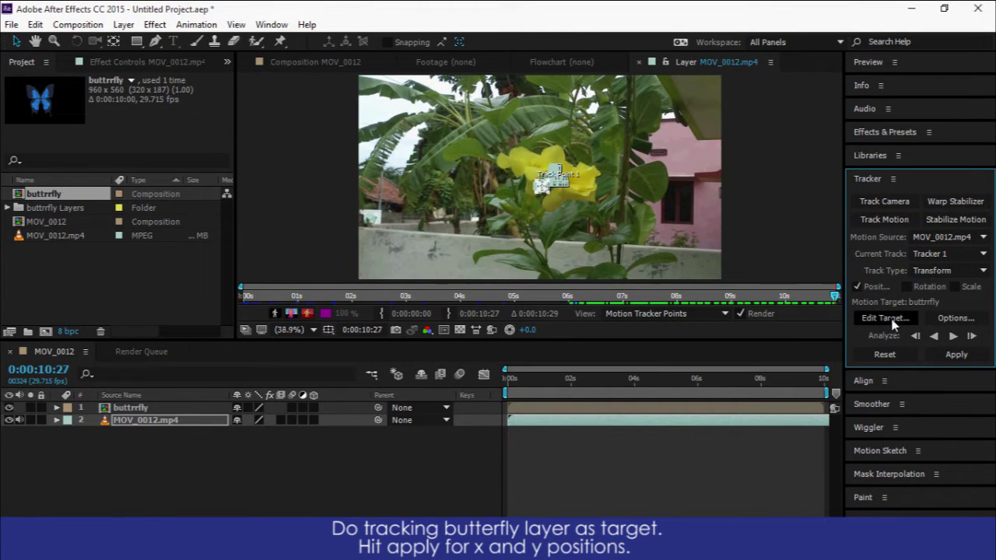
Target the buttrfly layer and apply the flower track in X and Y
{"action": "left_click", "coordinate": [888, 319]}
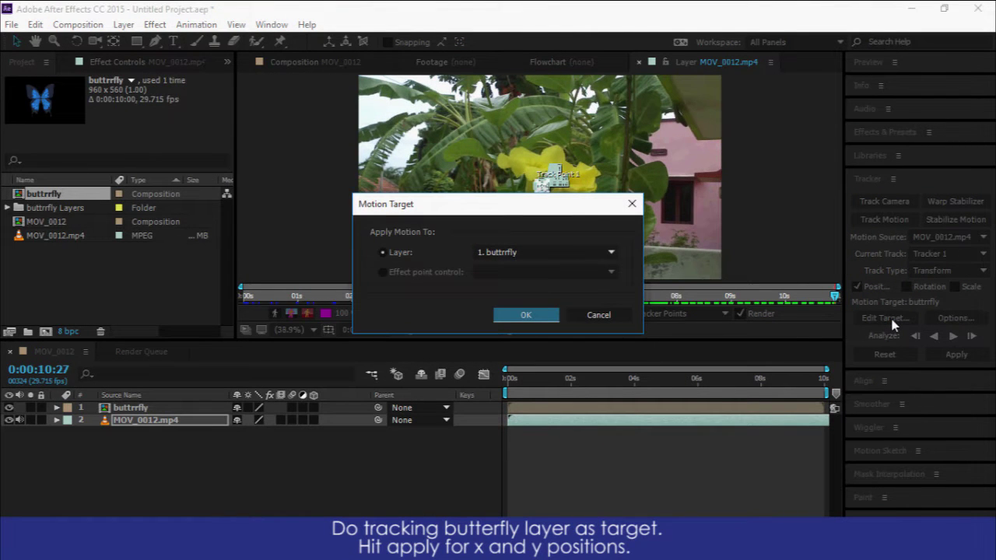
{"action": "left_click", "coordinate": [526, 315]}
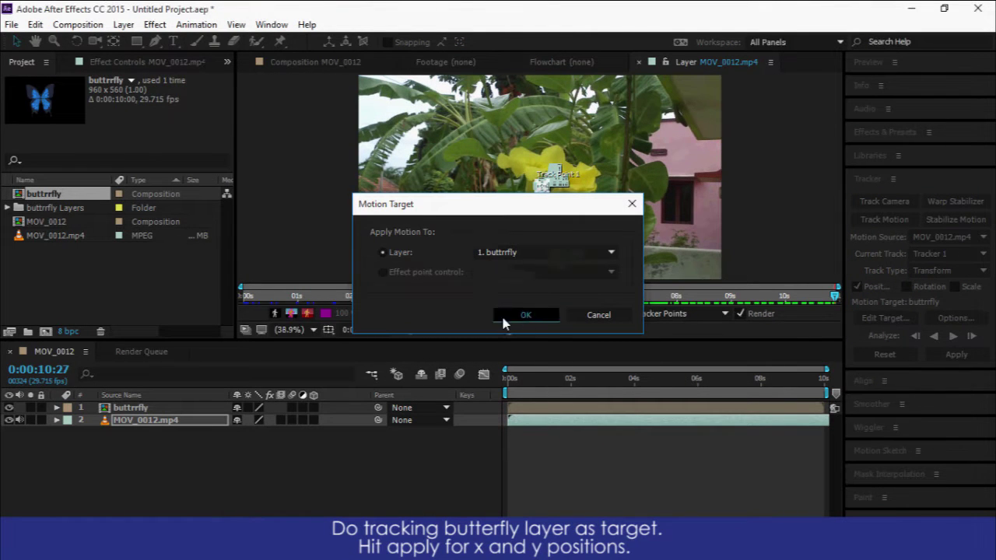
{"action": "left_click", "coordinate": [954, 358]}
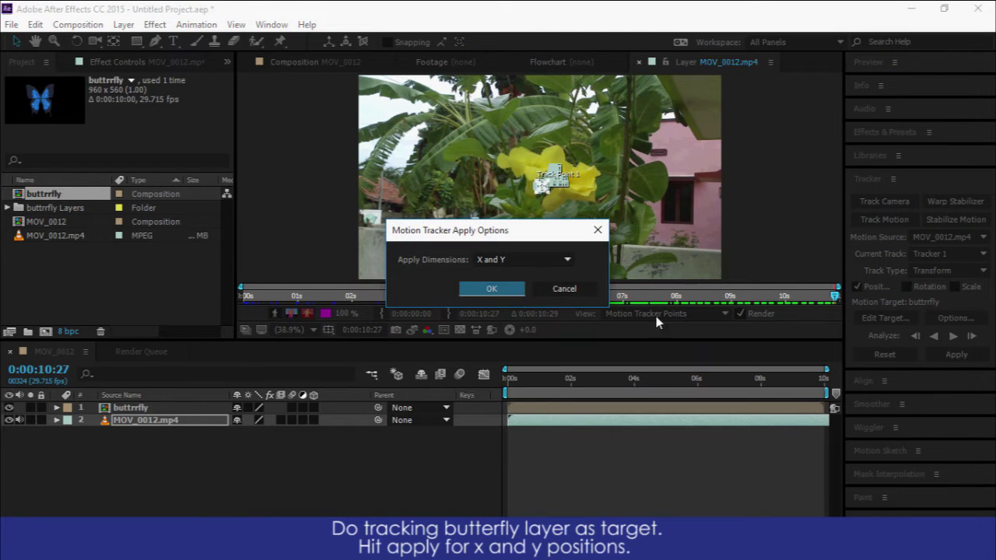
{"action": "left_click", "coordinate": [492, 288]}
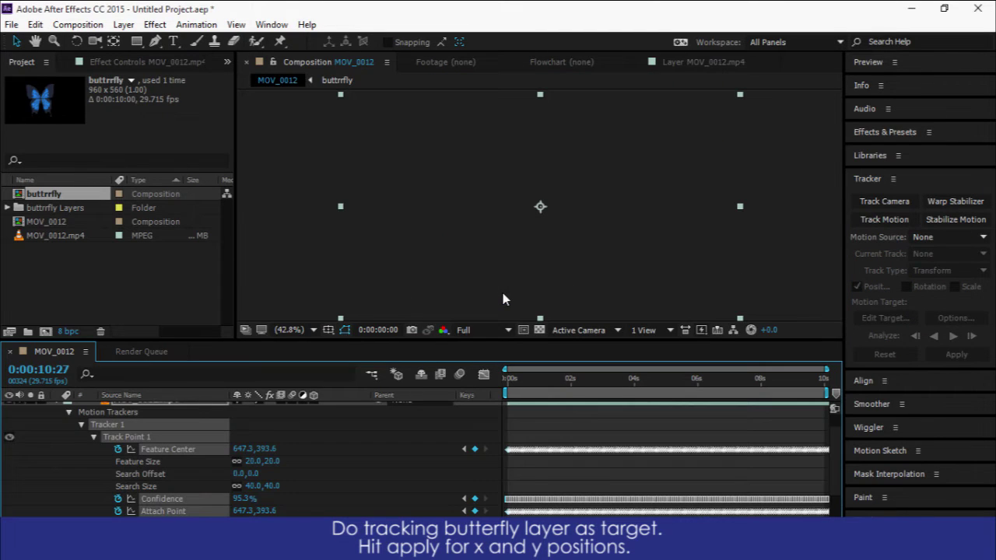
Collapse the footage layer's Motion Trackers and move the time to about one second
{"action": "scroll", "coordinate": [93, 494], "scroll_direction": "down", "scroll_amount": 2}
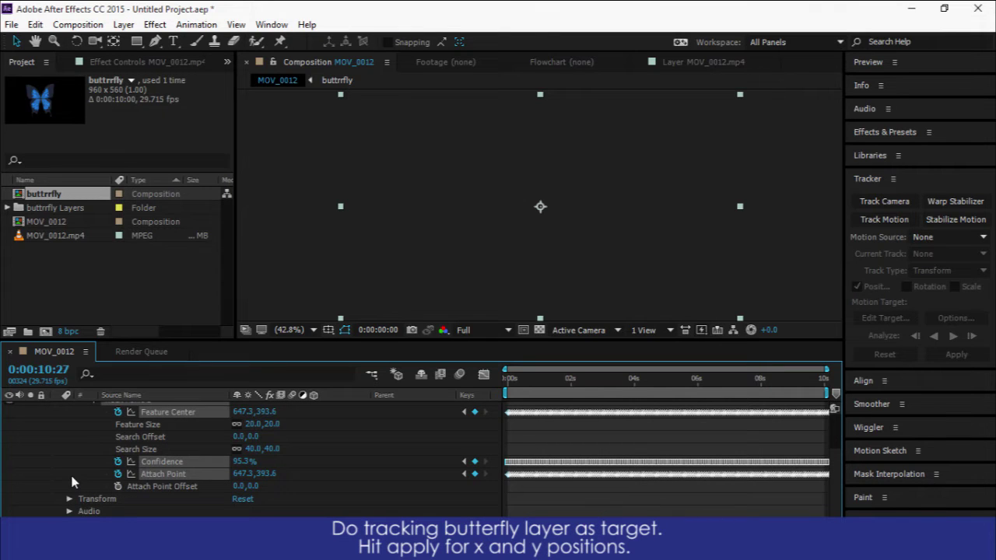
{"action": "left_click", "coordinate": [73, 483]}
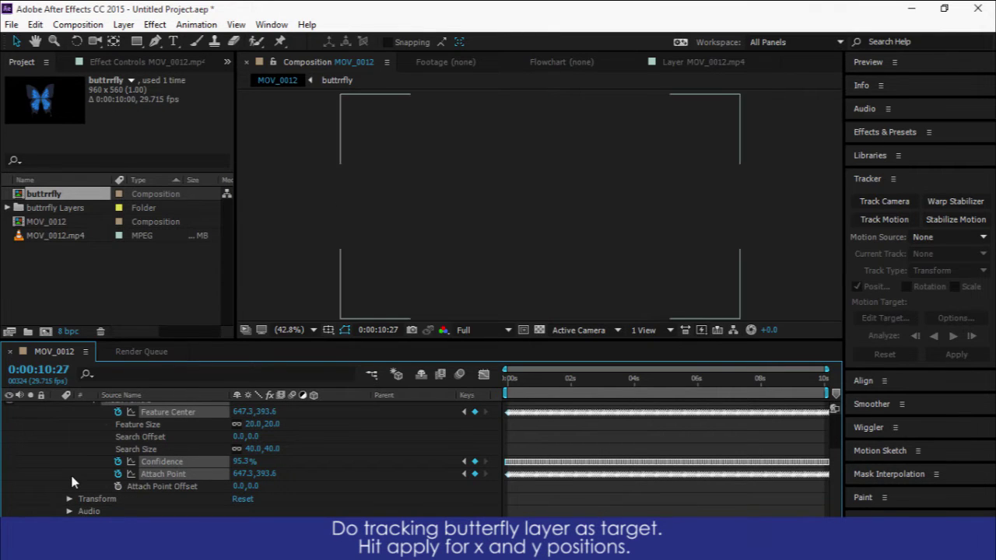
{"action": "scroll", "coordinate": [71, 483], "scroll_direction": "up", "scroll_amount": 3}
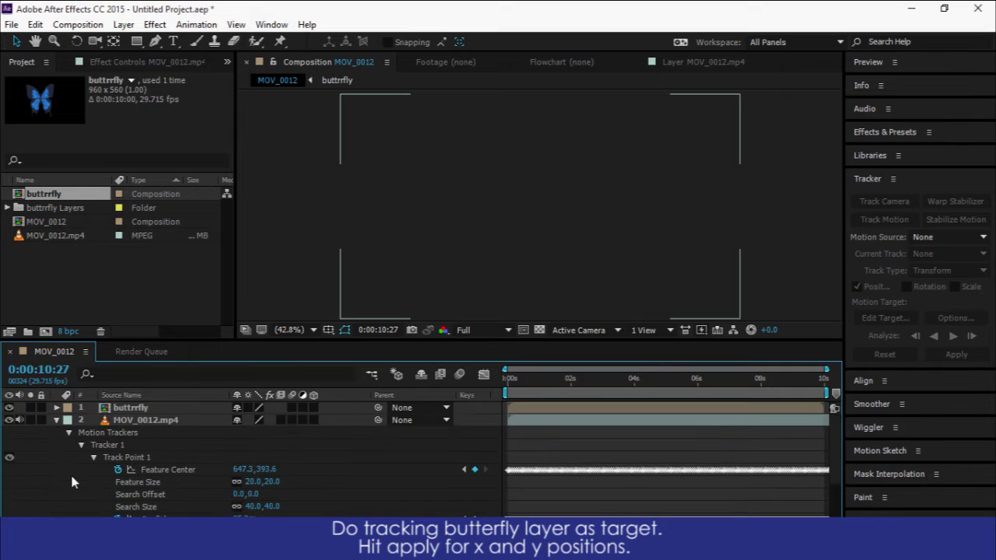
{"action": "left_click", "coordinate": [56, 420]}
{"action": "left_click", "coordinate": [545, 378]}
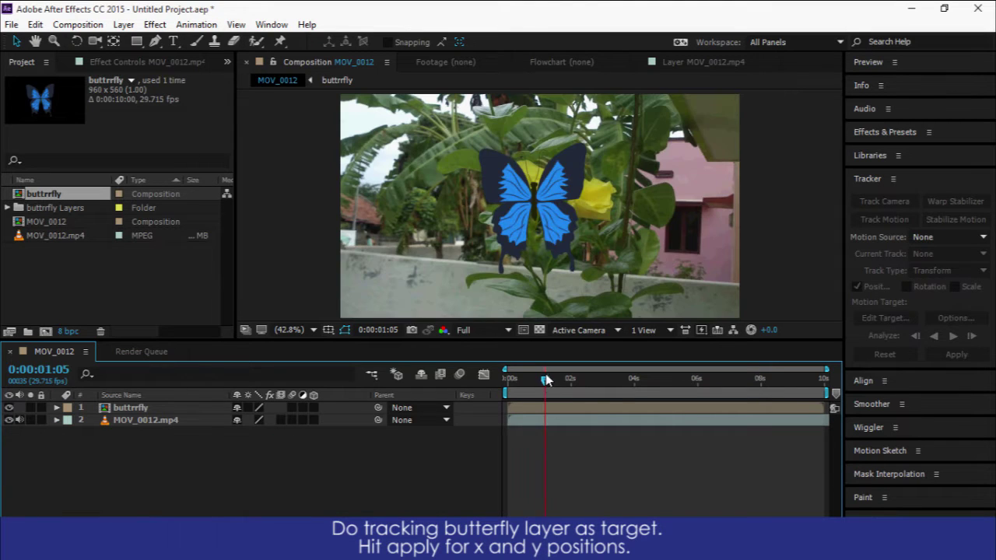
Preview MOV_0012 from the first frame at Third resolution, then return to the start
{"action": "left_click_drag", "start_coordinate": [545, 379], "coordinate": [505, 381]}
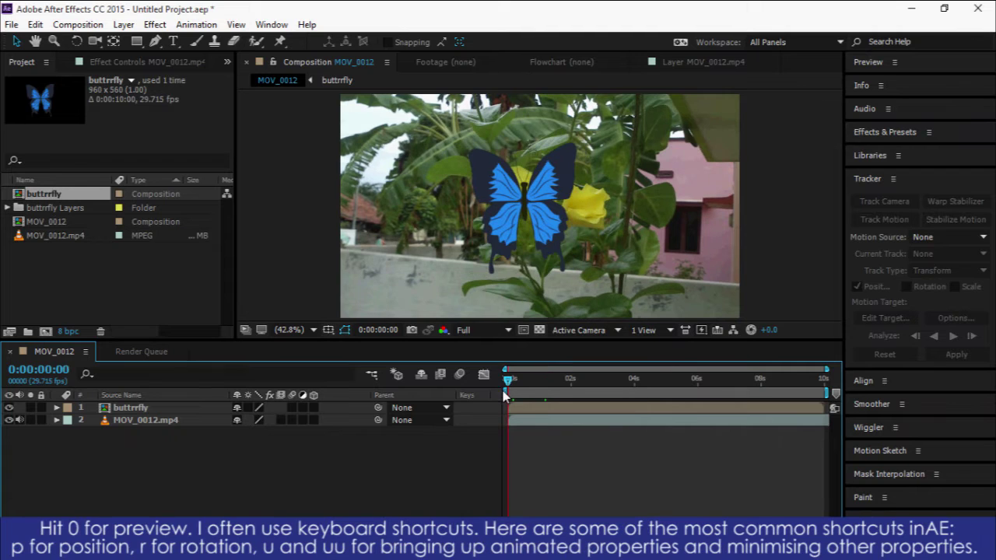
{"action": "left_click", "coordinate": [496, 330]}
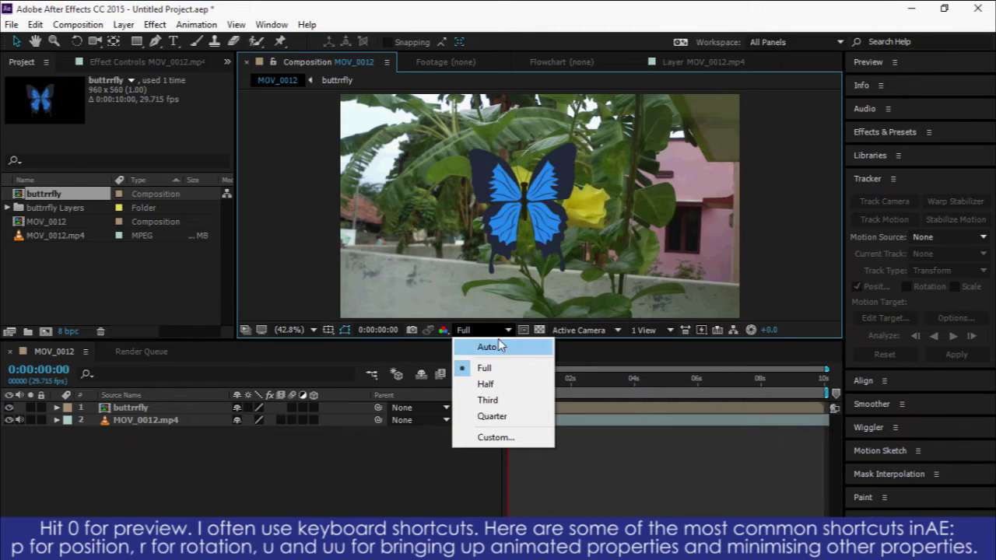
{"action": "left_click", "coordinate": [495, 407]}
{"action": "key", "text": "KP_0"}
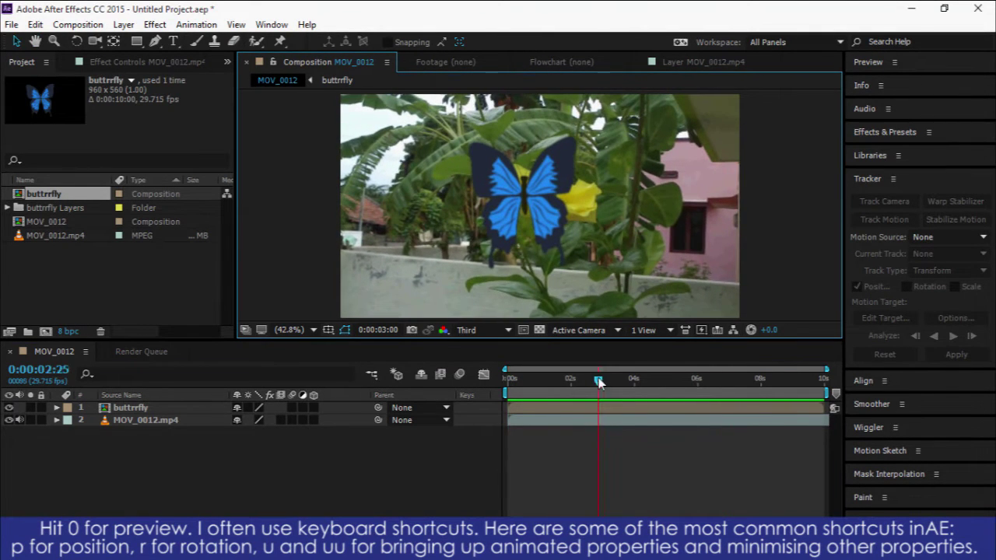
{"action": "left_click_drag", "start_coordinate": [601, 381], "coordinate": [497, 391]}
{"action": "left_click", "coordinate": [135, 408]}
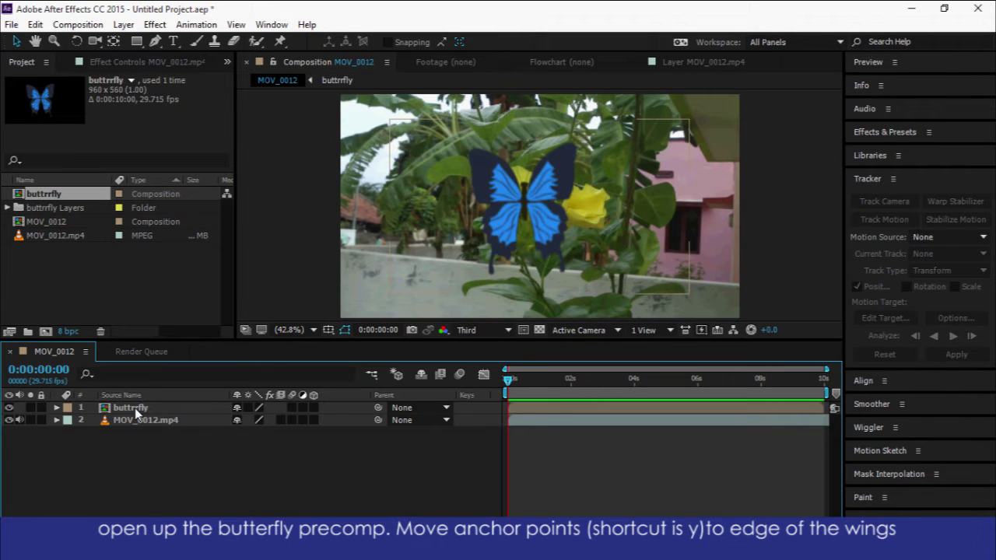
Open the buttrfly precomp and turn on the transparency grid
{"action": "double_click", "coordinate": [134, 408]}
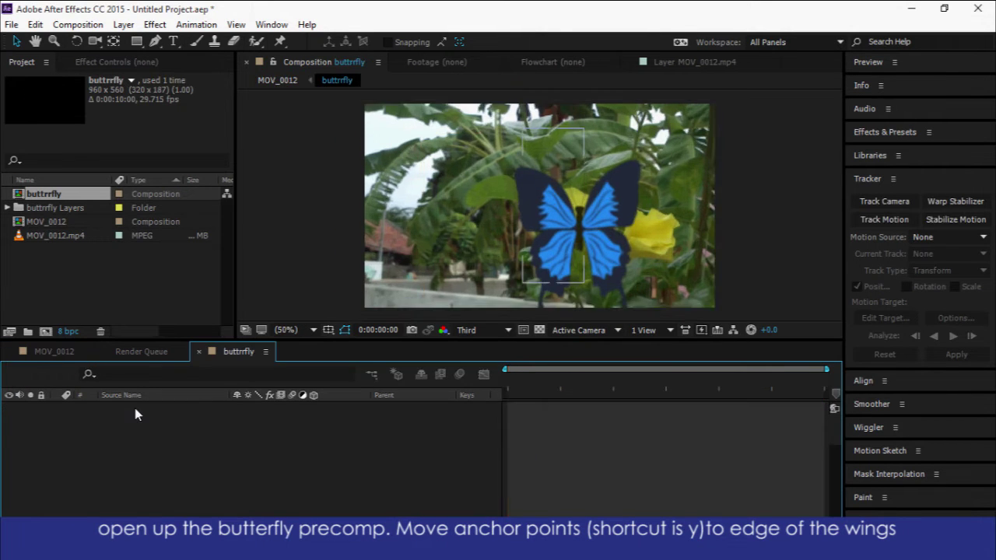
{"action": "left_click", "coordinate": [283, 444]}
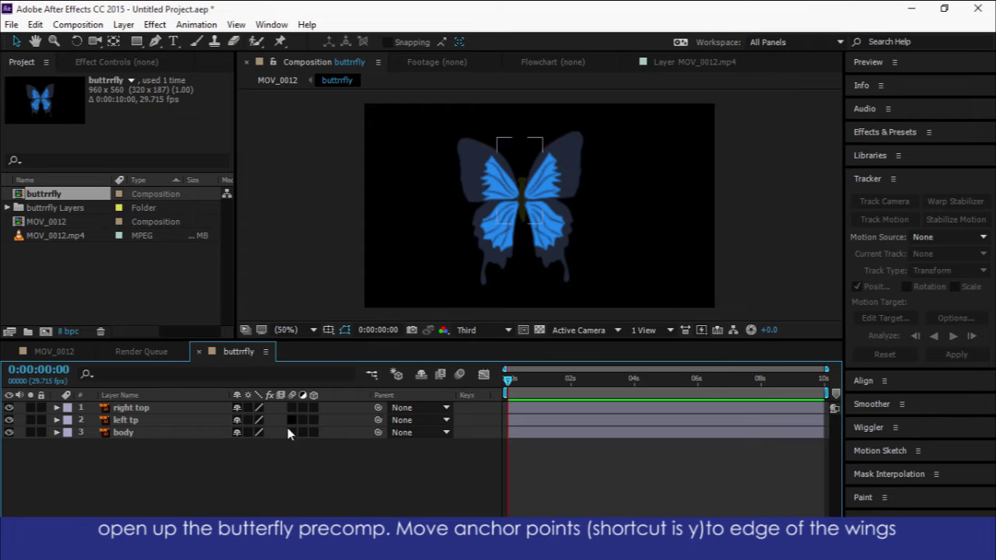
{"action": "left_click", "coordinate": [538, 331]}
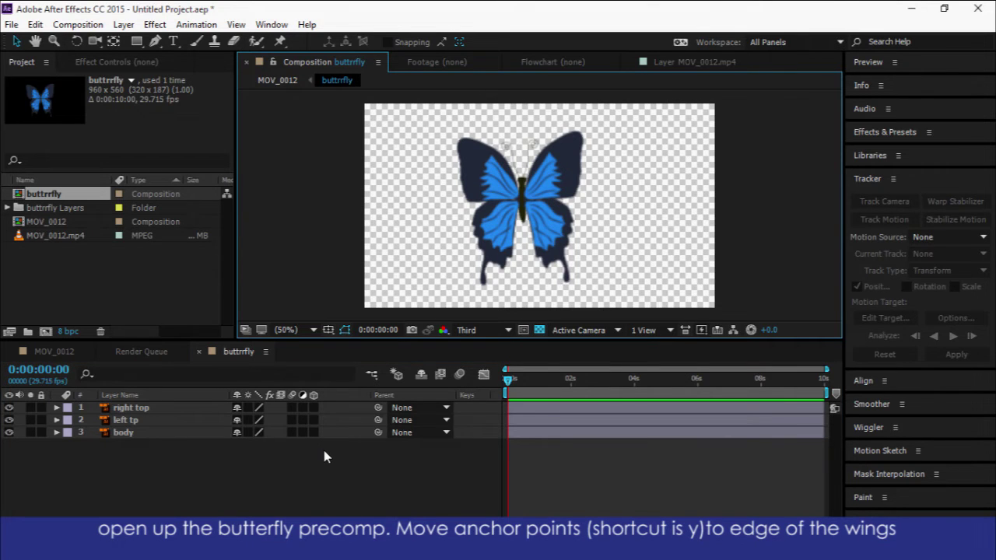
Move the right top and left tip wing anchor points to the body with the Pan Behind tool
{"action": "left_click", "coordinate": [134, 409]}
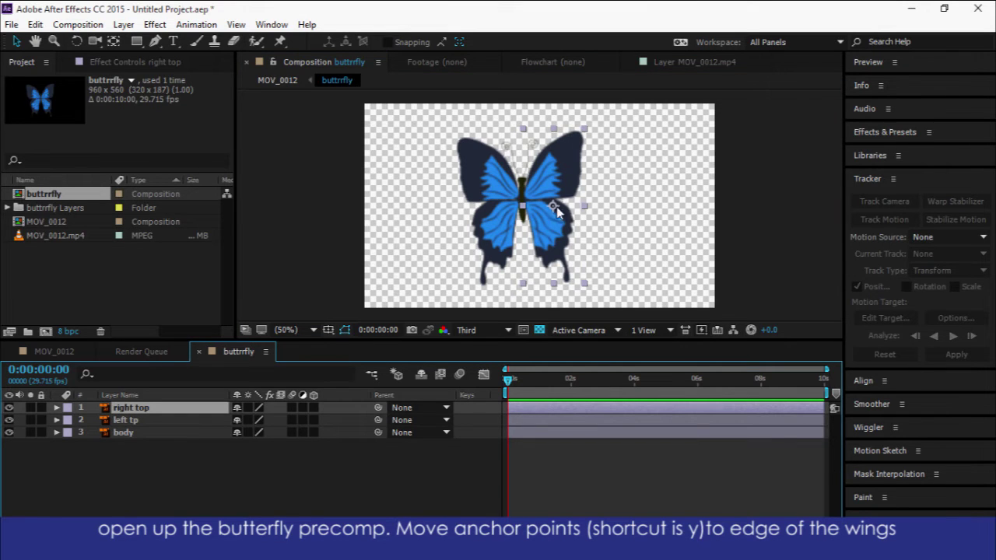
{"action": "left_click", "coordinate": [113, 41]}
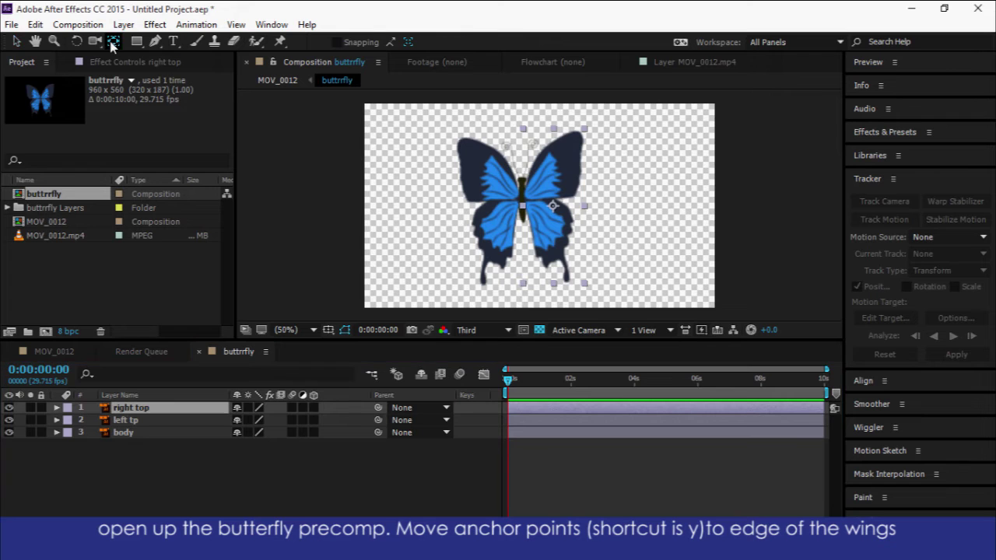
{"action": "left_click_drag", "start_coordinate": [552, 206], "coordinate": [525, 211]}
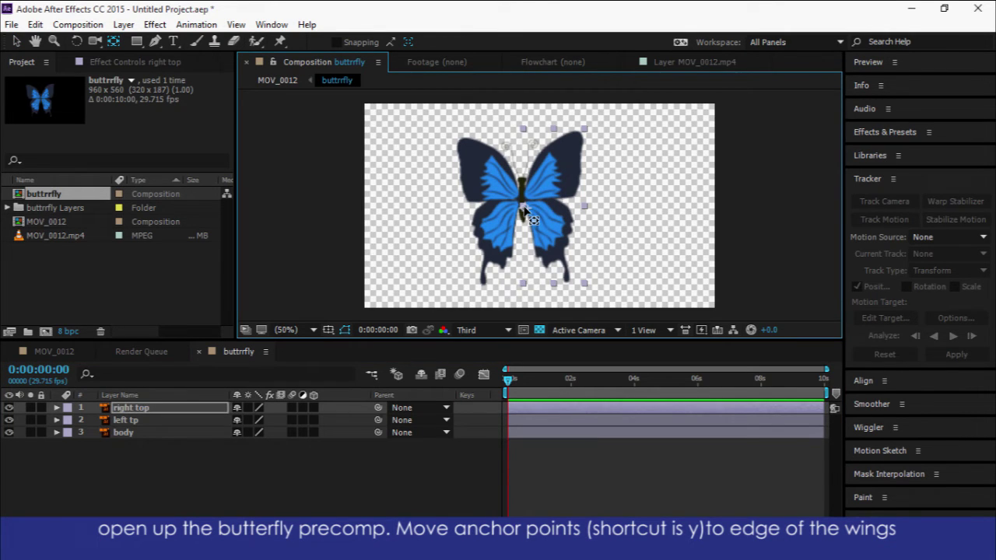
{"action": "left_click", "coordinate": [125, 420]}
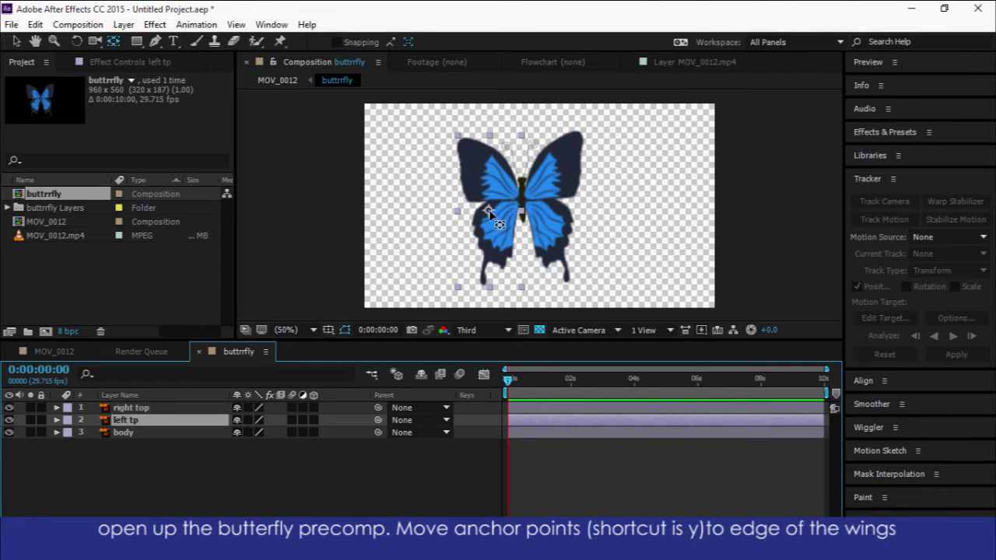
{"action": "left_click_drag", "start_coordinate": [488, 210], "coordinate": [518, 205]}
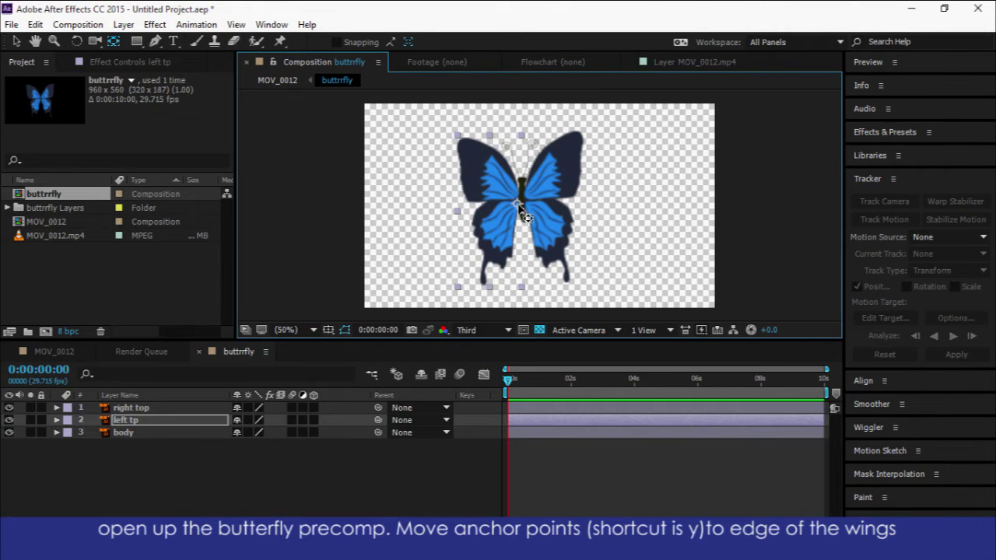
Enable the 3D switch on all three butterfly layers
{"action": "left_click", "coordinate": [208, 459]}
{"action": "left_click", "coordinate": [314, 408]}
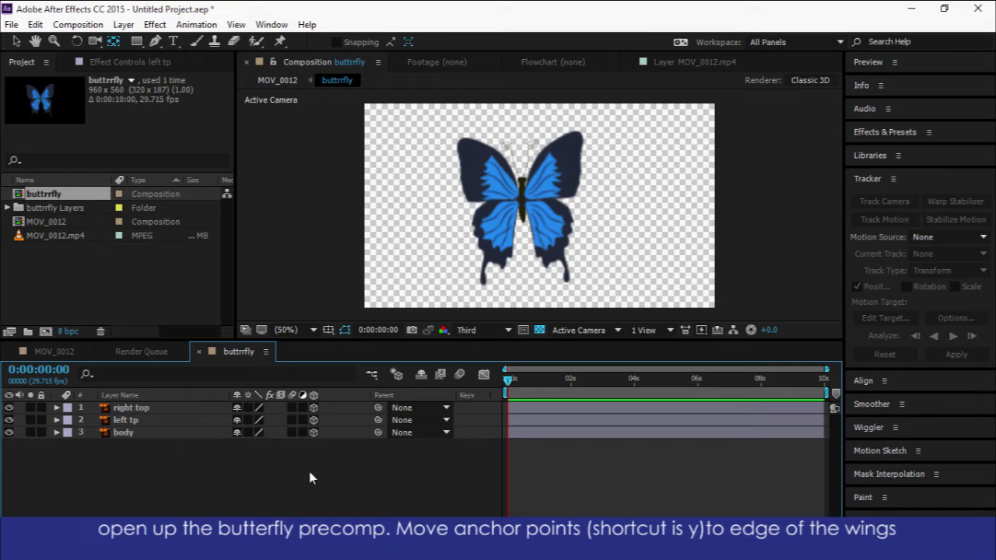
{"action": "left_click", "coordinate": [136, 410]}
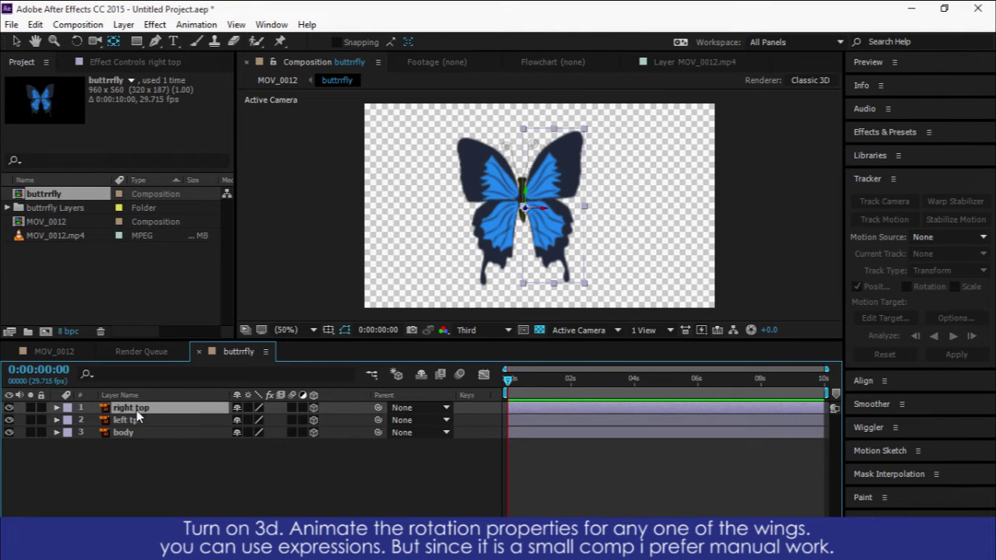
Keyframe the right top wing's Y Rotation at 80° and then -10° a few frames later
{"action": "key", "text": "r"}
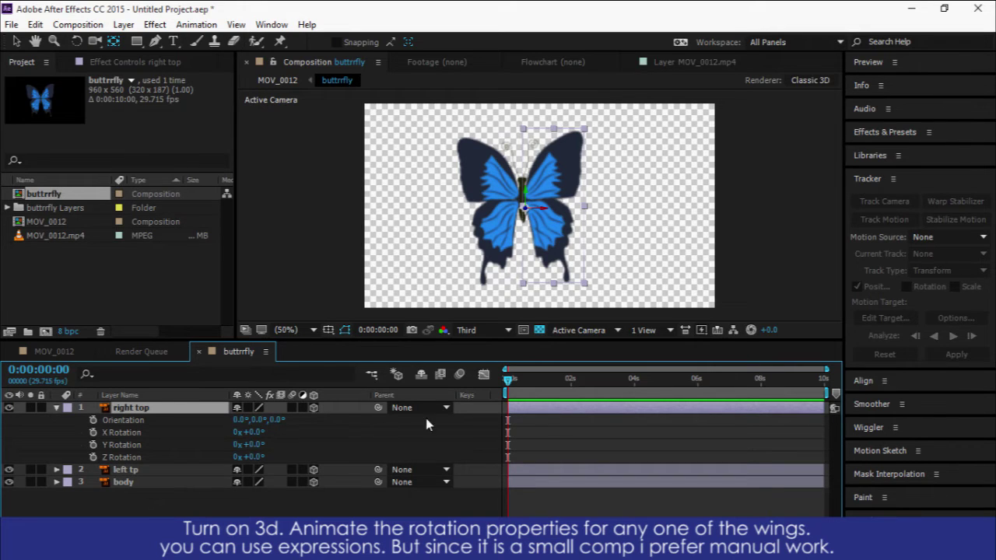
{"action": "left_click", "coordinate": [93, 446]}
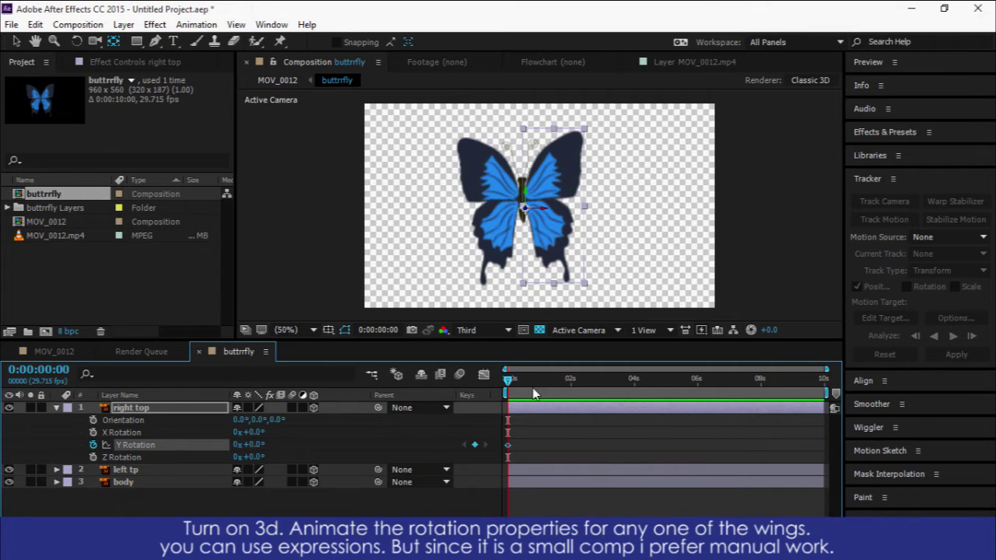
{"action": "mouse_move", "coordinate": [510, 380]}
{"action": "left_mouse_down"}
{"action": "mouse_move", "coordinate": [526, 377]}
{"action": "mouse_move", "coordinate": [517, 378]}
{"action": "left_mouse_up"}
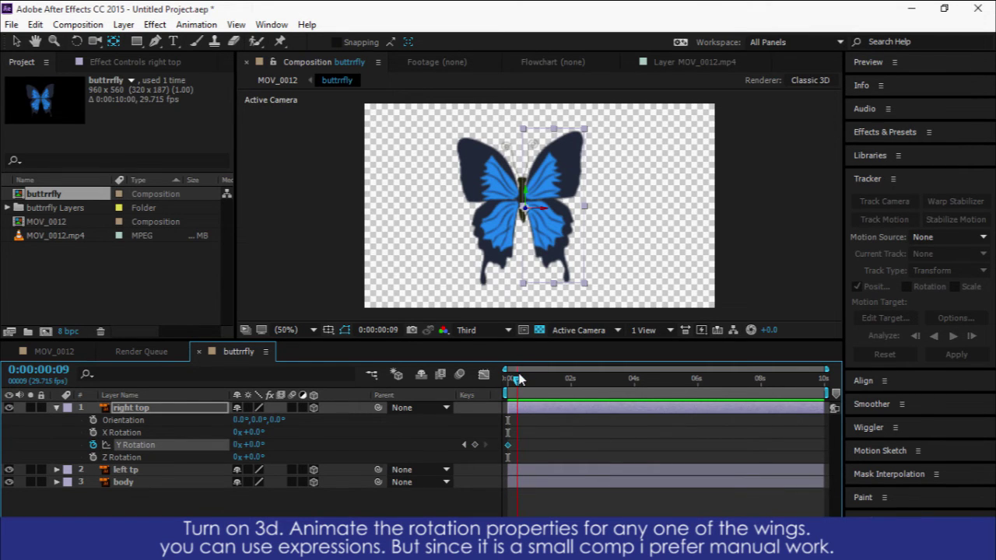
{"action": "left_click", "coordinate": [257, 453]}
{"action": "left_click", "coordinate": [253, 449]}
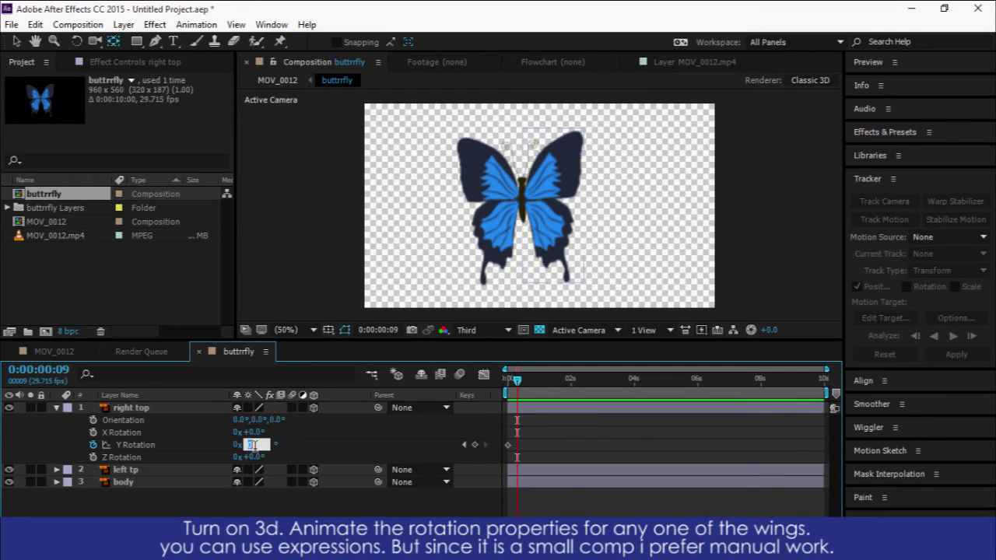
{"action": "type", "text": "80"}
{"action": "key", "text": "Return"}
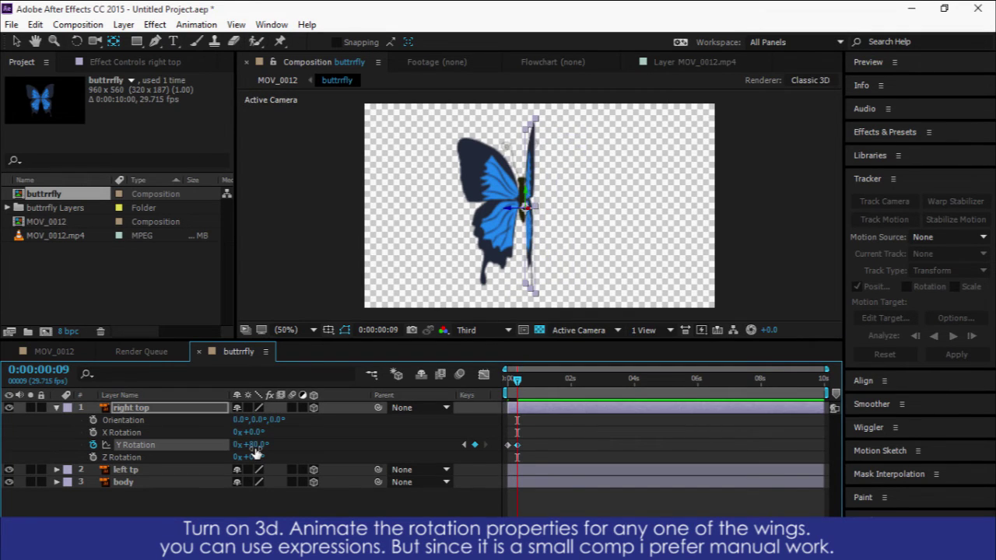
{"action": "left_click_drag", "start_coordinate": [520, 388], "coordinate": [528, 386]}
{"action": "left_click", "coordinate": [258, 445]}
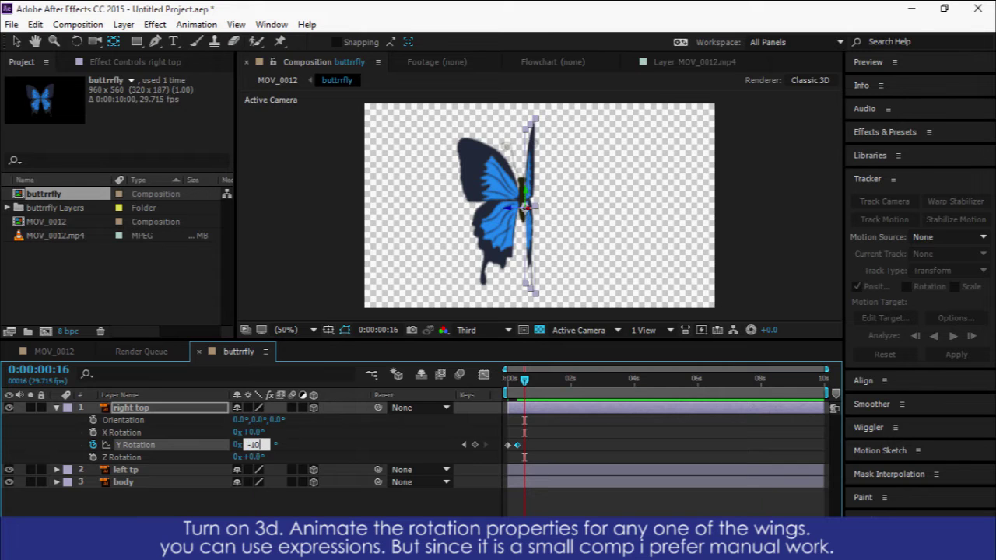
{"action": "key", "text": "Return"}
{"action": "mouse_move", "coordinate": [525, 388]}
{"action": "left_mouse_down"}
{"action": "mouse_move", "coordinate": [516, 381]}
{"action": "mouse_move", "coordinate": [533, 379]}
{"action": "left_mouse_up"}
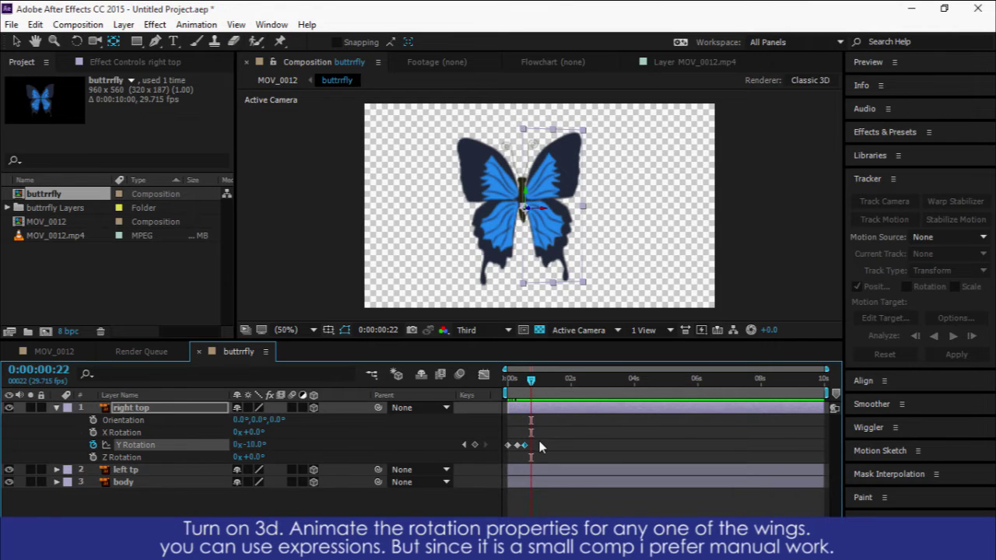
Select the wing's Y Rotation keyframes for copying, review the flap, and return to MOV_0012
{"action": "left_click", "coordinate": [543, 454]}
{"action": "left_click_drag", "start_coordinate": [532, 454], "coordinate": [520, 445]}
{"action": "left_click", "coordinate": [534, 381]}
{"action": "mouse_move", "coordinate": [534, 381]}
{"action": "left_mouse_down"}
{"action": "mouse_move", "coordinate": [525, 381]}
{"action": "mouse_move", "coordinate": [574, 380]}
{"action": "left_mouse_up"}
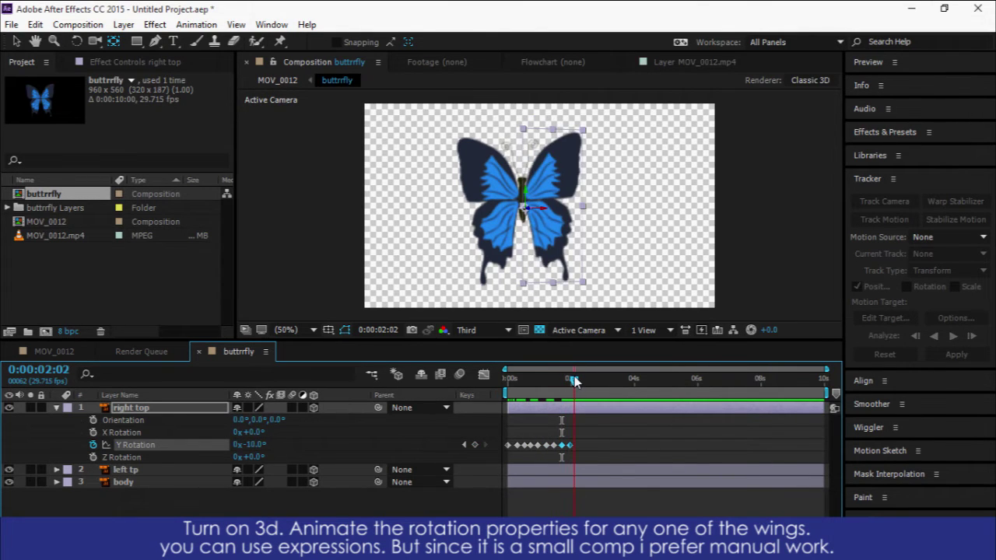
{"action": "mouse_move", "coordinate": [577, 381]}
{"action": "left_mouse_down"}
{"action": "mouse_move", "coordinate": [529, 400]}
{"action": "mouse_move", "coordinate": [597, 382]}
{"action": "left_mouse_up"}
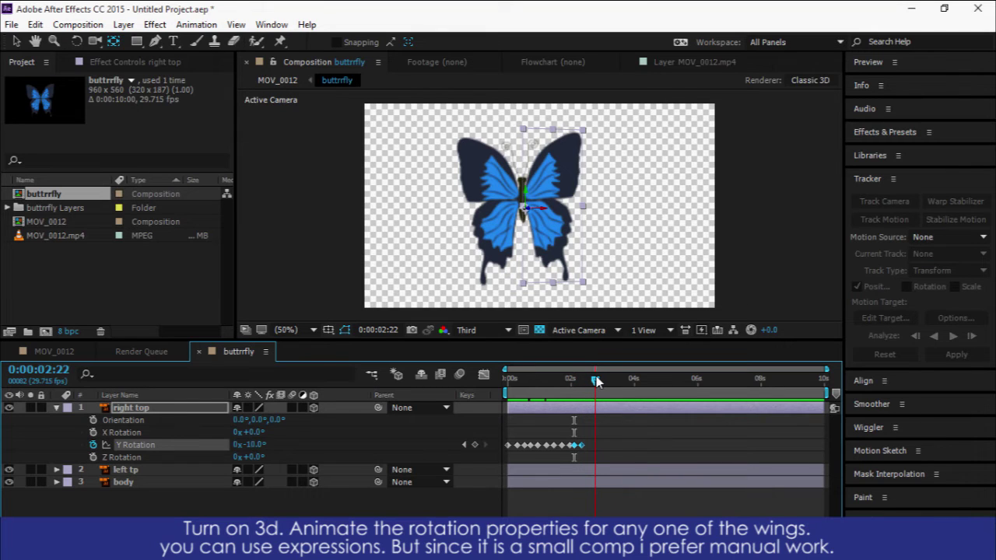
{"action": "left_click", "coordinate": [55, 352]}
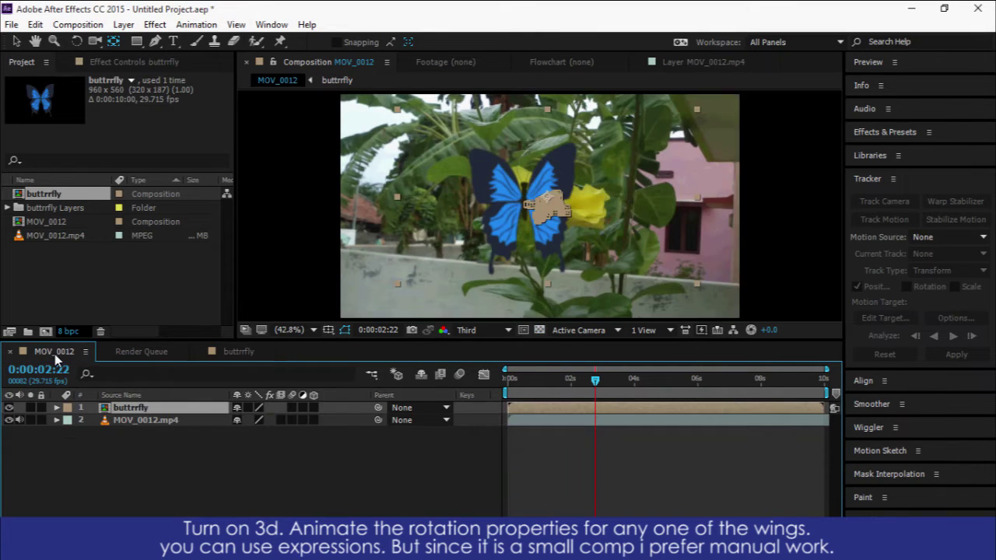
Preview the flapping butterfly over the footage from 0, then reopen the buttrfly precomp
{"action": "left_click", "coordinate": [193, 482]}
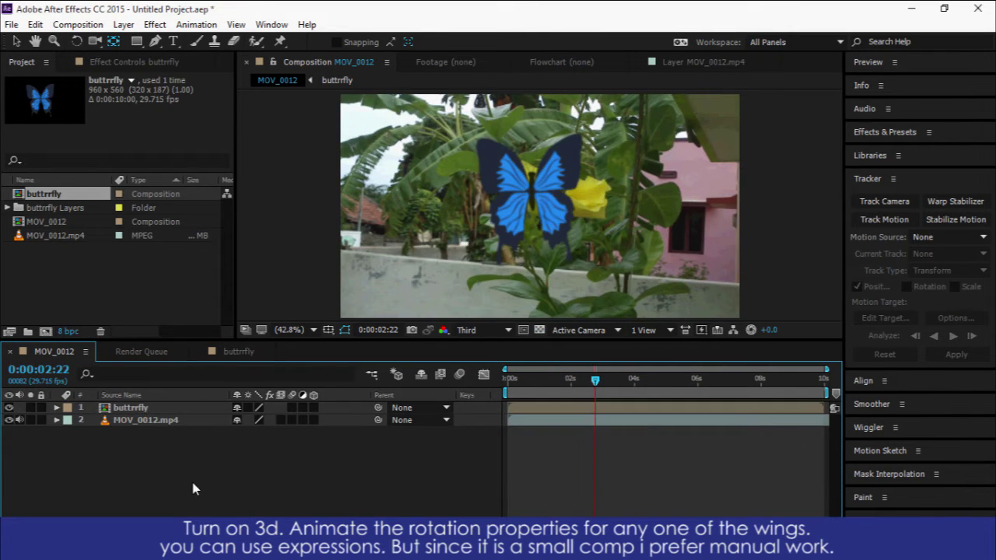
{"action": "left_click_drag", "start_coordinate": [522, 377], "coordinate": [506, 381]}
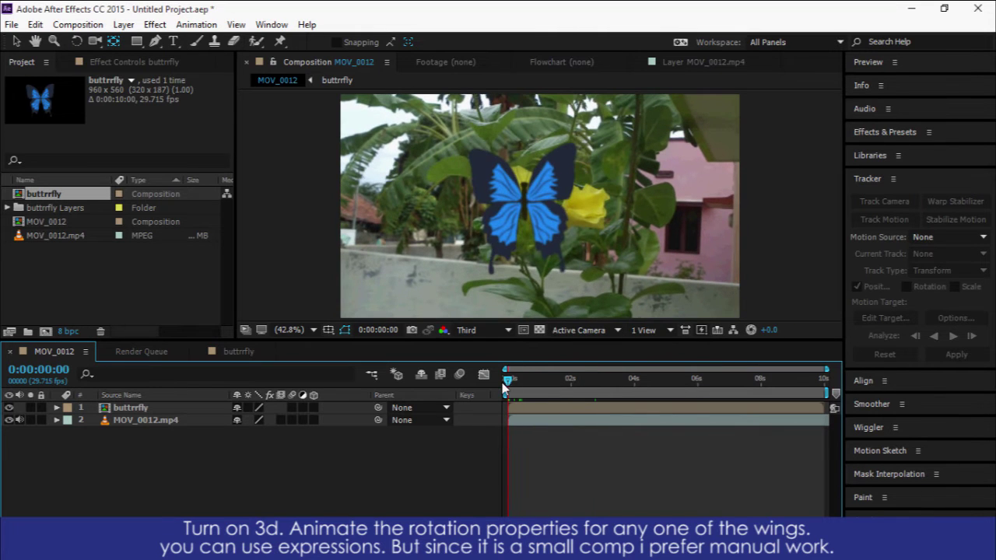
{"action": "key", "text": "space"}
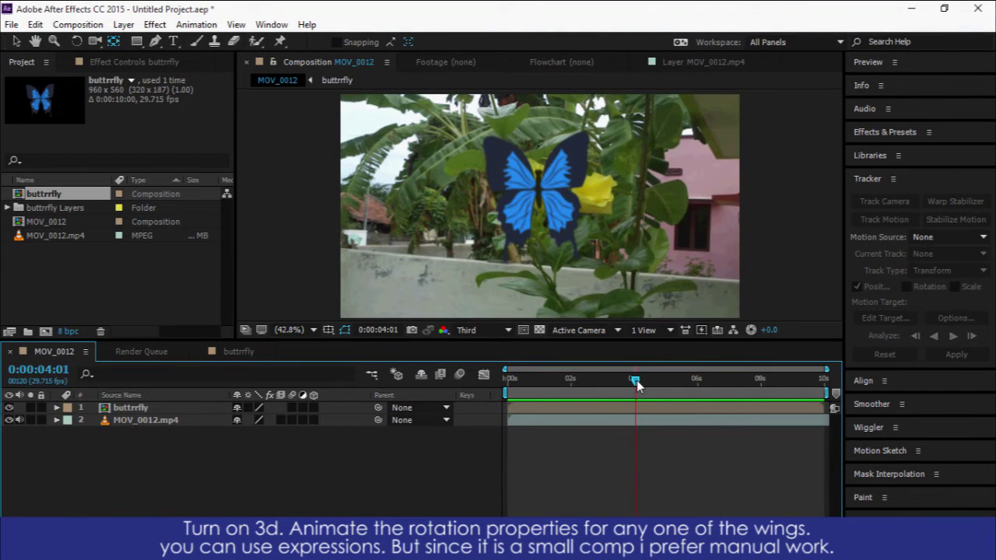
{"action": "left_click", "coordinate": [507, 379]}
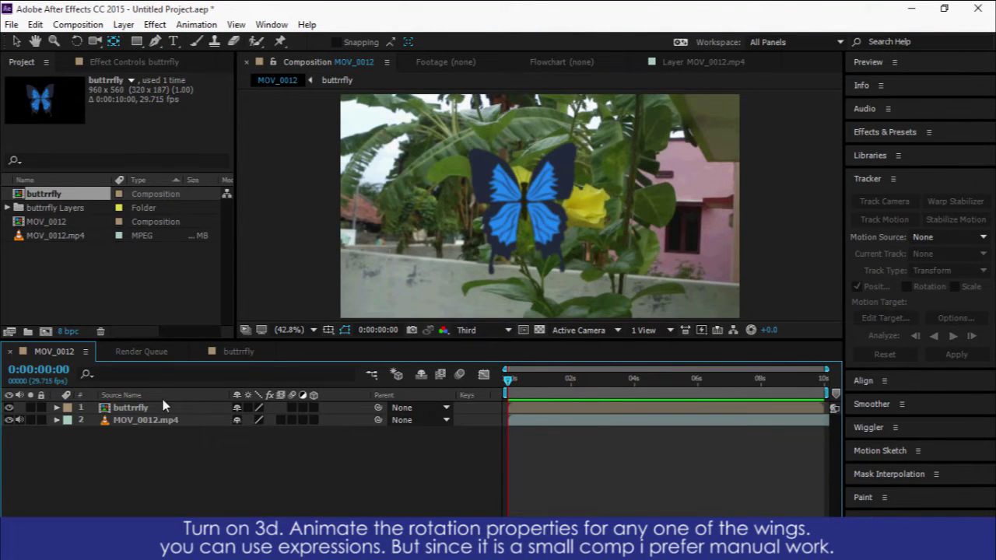
{"action": "double_click", "coordinate": [131, 408]}
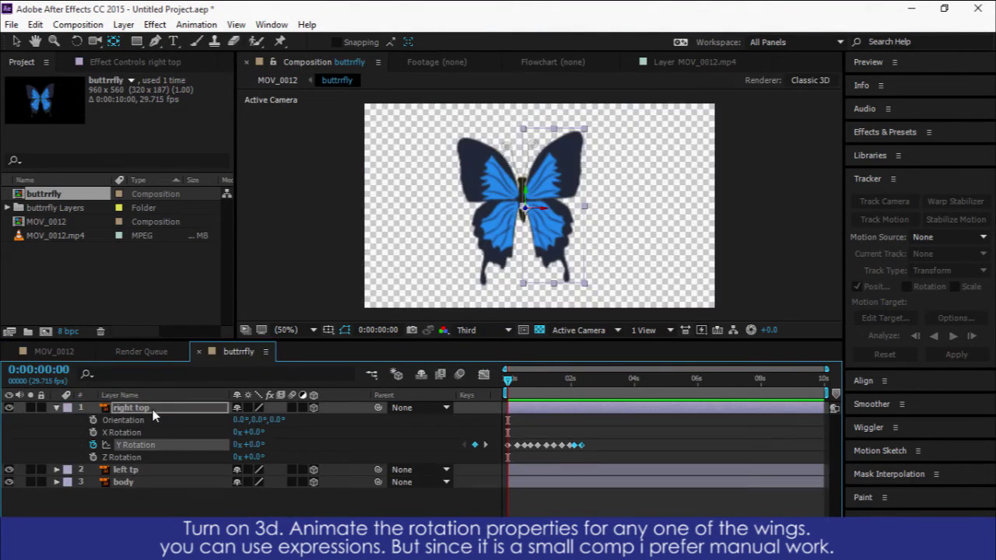
Paste the wing keyframes repeatedly after 2 seconds, at about 0:00:03:06 and 0:00:04:04
{"action": "left_click", "coordinate": [577, 379]}
{"action": "left_click_drag", "start_coordinate": [579, 387], "coordinate": [594, 379]}
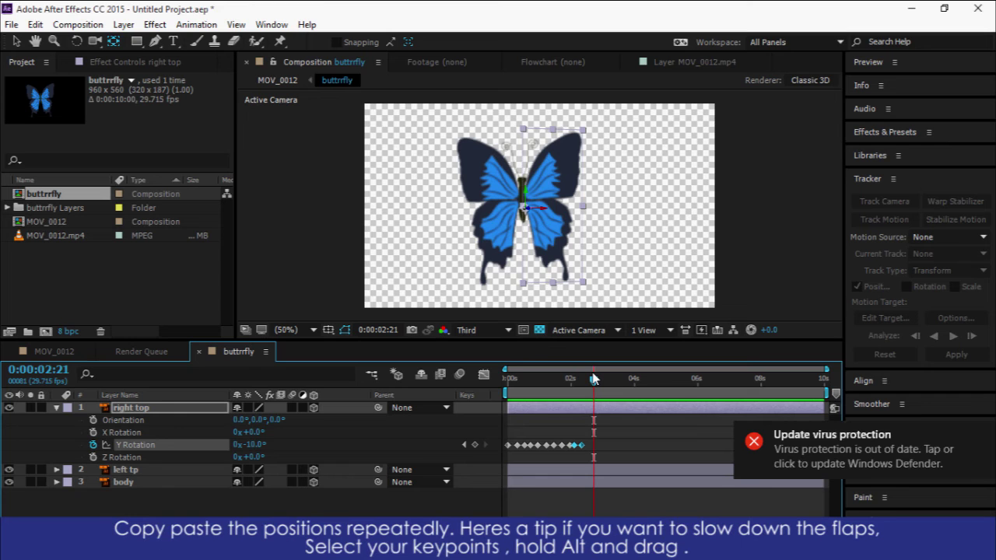
{"action": "key", "text": "ctrl+v"}
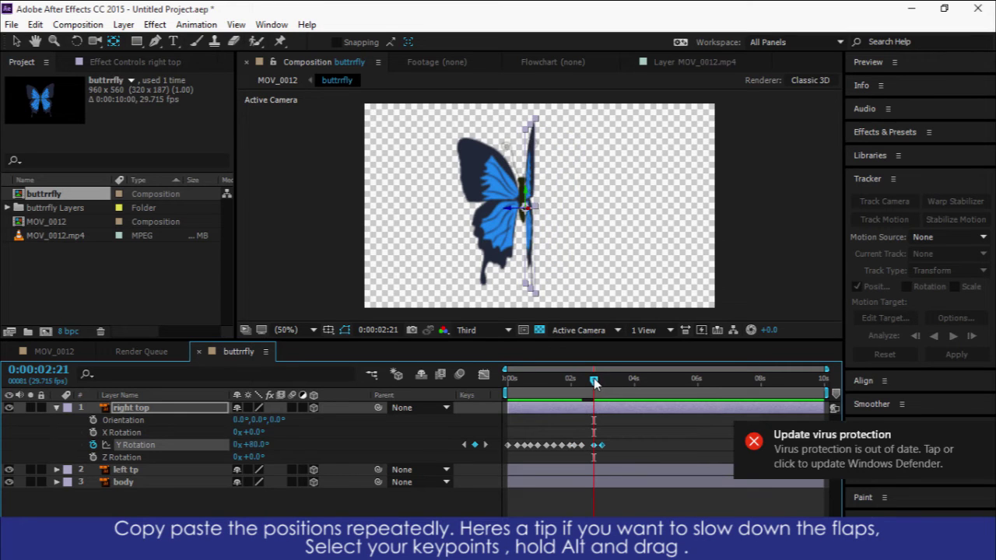
{"action": "left_click_drag", "start_coordinate": [594, 379], "coordinate": [610, 380]}
{"action": "key", "text": "ctrl+v"}
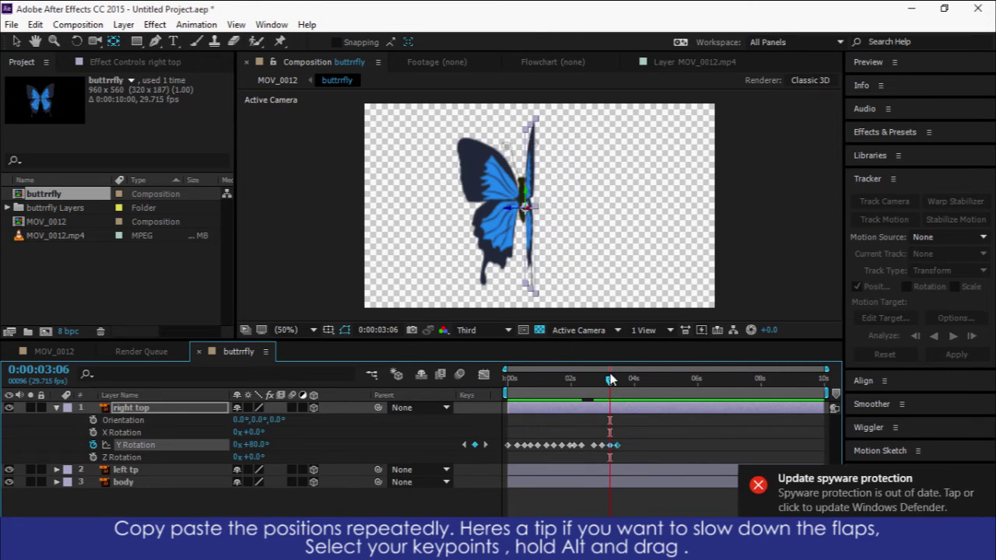
{"action": "left_click_drag", "start_coordinate": [611, 379], "coordinate": [627, 381]}
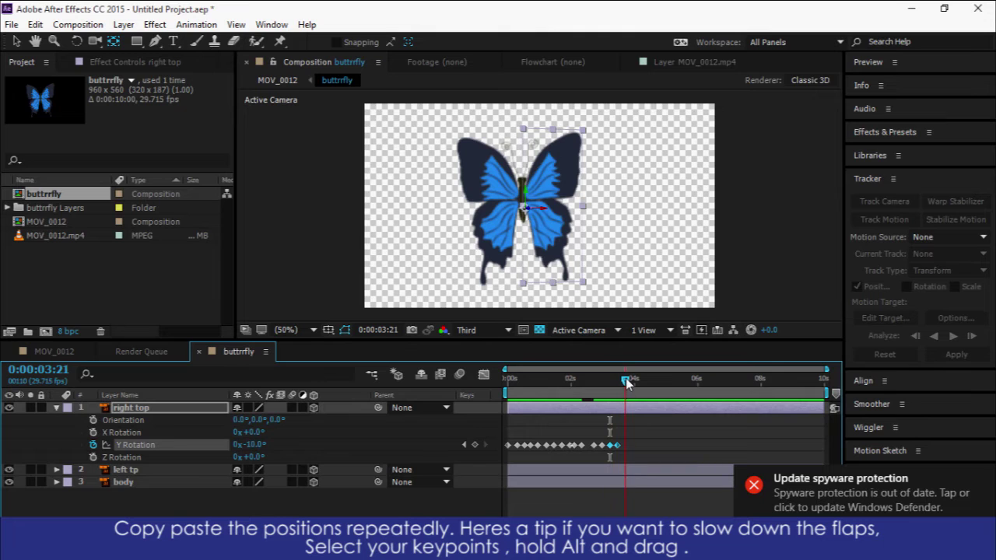
{"action": "left_click_drag", "start_coordinate": [627, 382], "coordinate": [642, 381]}
{"action": "key", "text": "ctrl+v"}
{"action": "key", "text": "ctrl+v"}
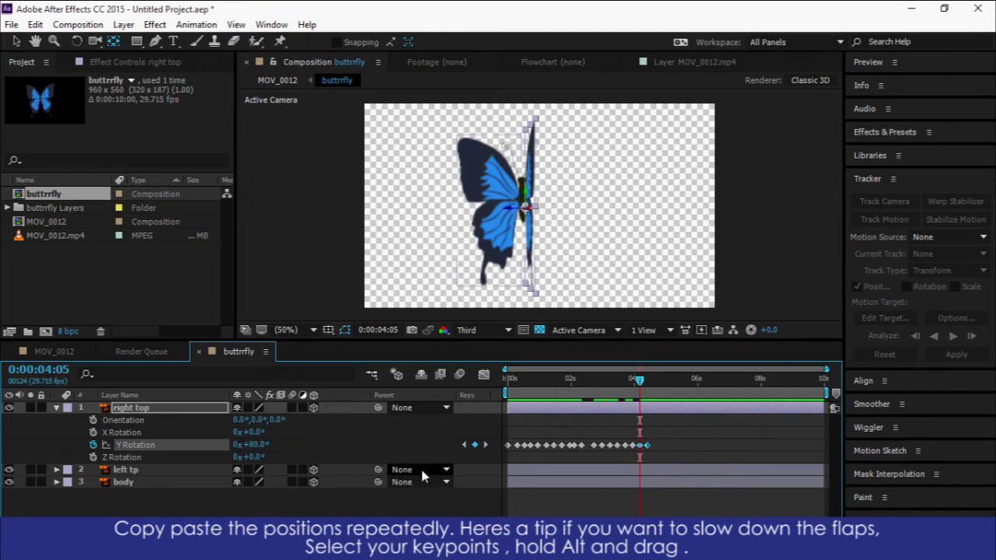
Stretch the later flap keyframes out to slow the right top wing's flapping
{"action": "left_click", "coordinate": [214, 512]}
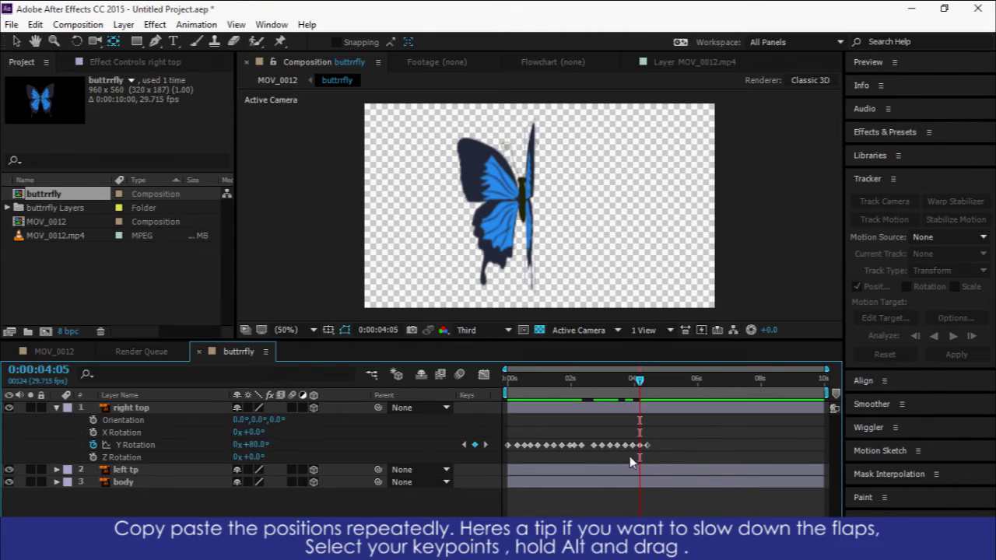
{"action": "left_click_drag", "start_coordinate": [660, 455], "coordinate": [590, 442]}
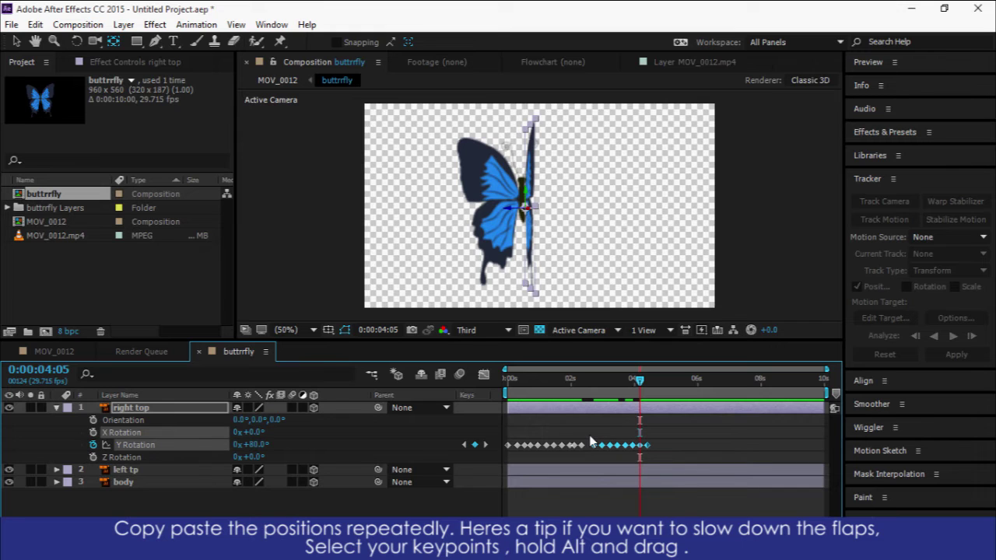
{"action": "left_click_drag", "start_coordinate": [647, 444], "coordinate": [652, 444]}
{"action": "left_click_drag", "start_coordinate": [648, 445], "coordinate": [741, 448]}
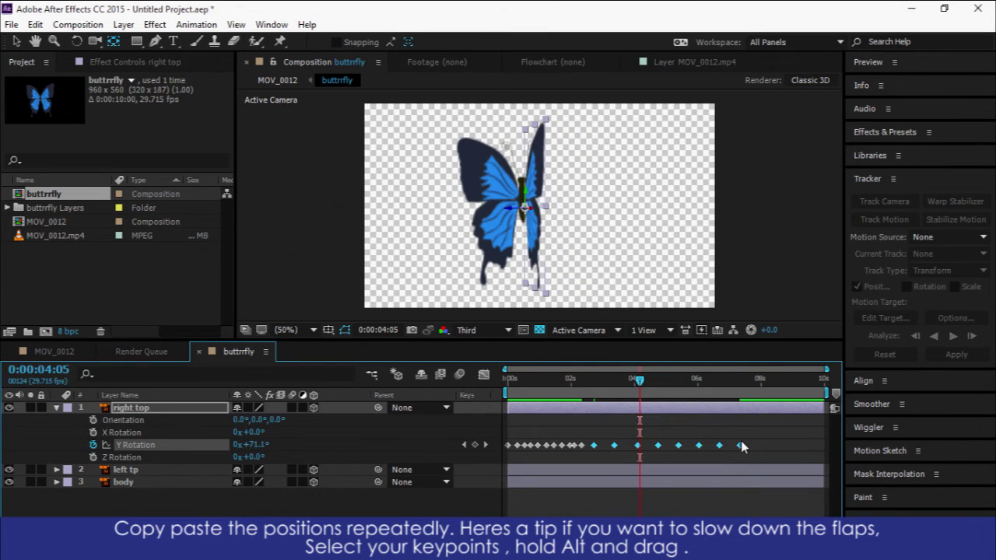
{"action": "left_click", "coordinate": [716, 463]}
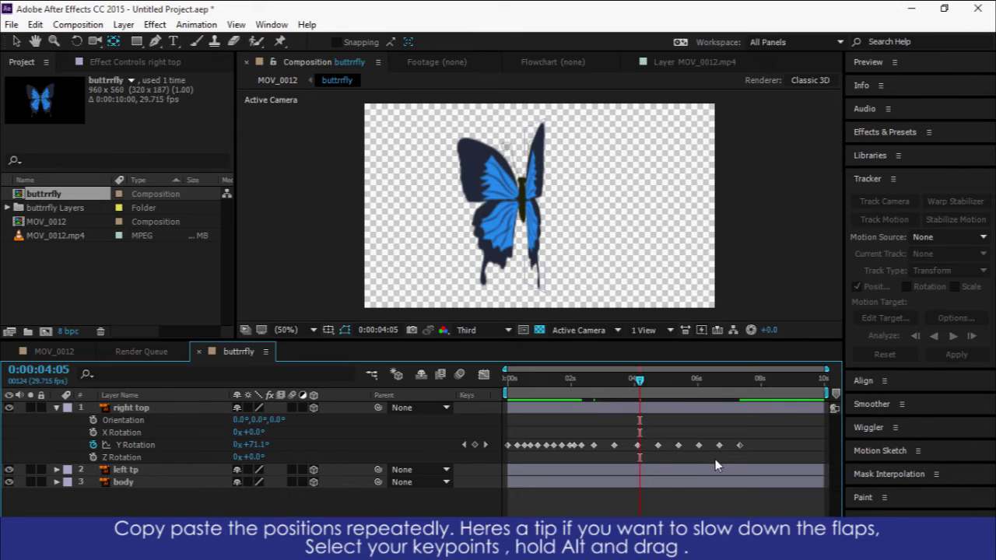
{"action": "left_click_drag", "start_coordinate": [639, 379], "coordinate": [748, 387]}
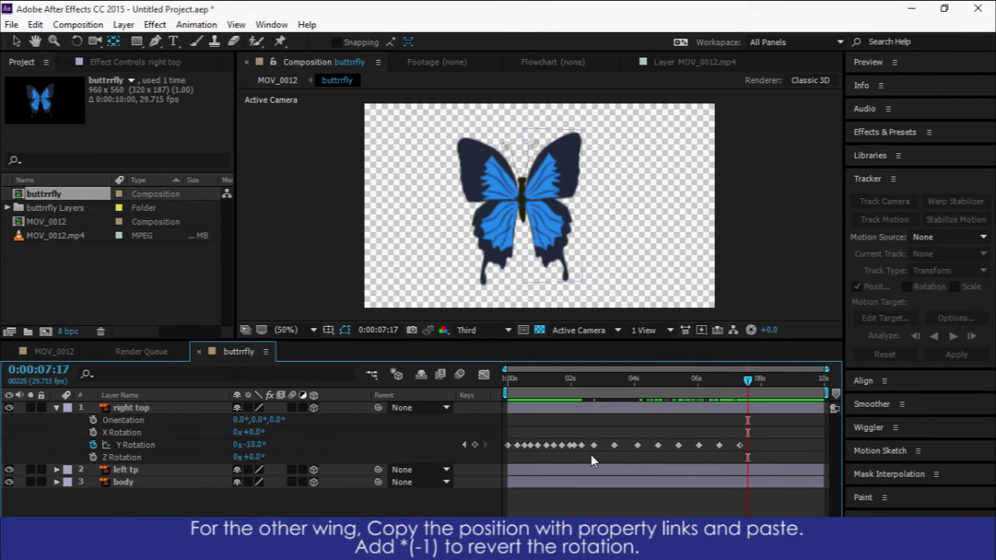
Paste the early flap keyframes at 5 seconds to continue flapping toward the end
{"action": "left_click_drag", "start_coordinate": [598, 456], "coordinate": [505, 444]}
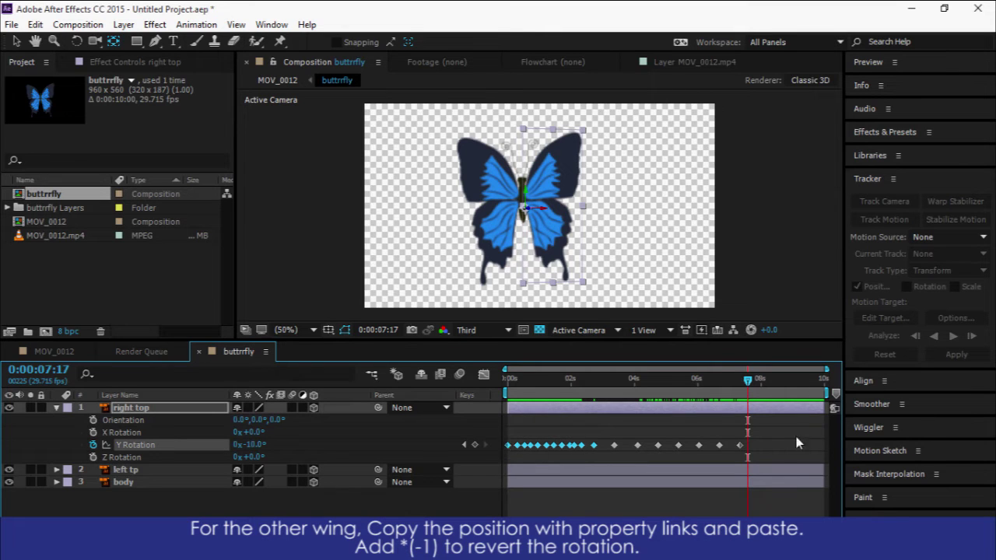
{"action": "left_click", "coordinate": [751, 383]}
{"action": "key", "text": "ctrl+v"}
{"action": "mouse_move", "coordinate": [751, 381]}
{"action": "left_mouse_down"}
{"action": "mouse_move", "coordinate": [796, 381]}
{"action": "mouse_move", "coordinate": [506, 400]}
{"action": "left_mouse_up"}
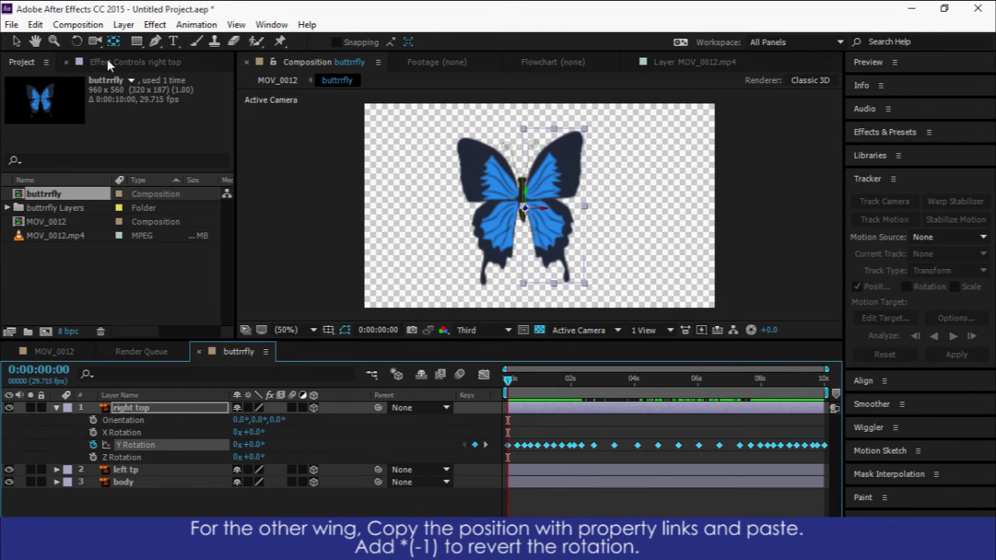
{"action": "left_click", "coordinate": [35, 24]}
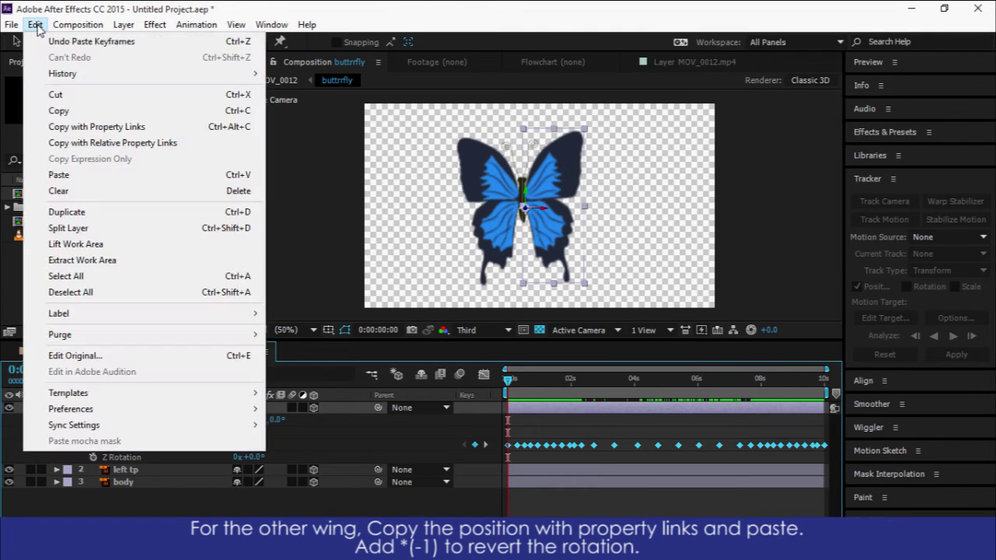
Copy right top's Y Rotation with property links and paste it onto left tp's Y Rotation
{"action": "left_click", "coordinate": [70, 129]}
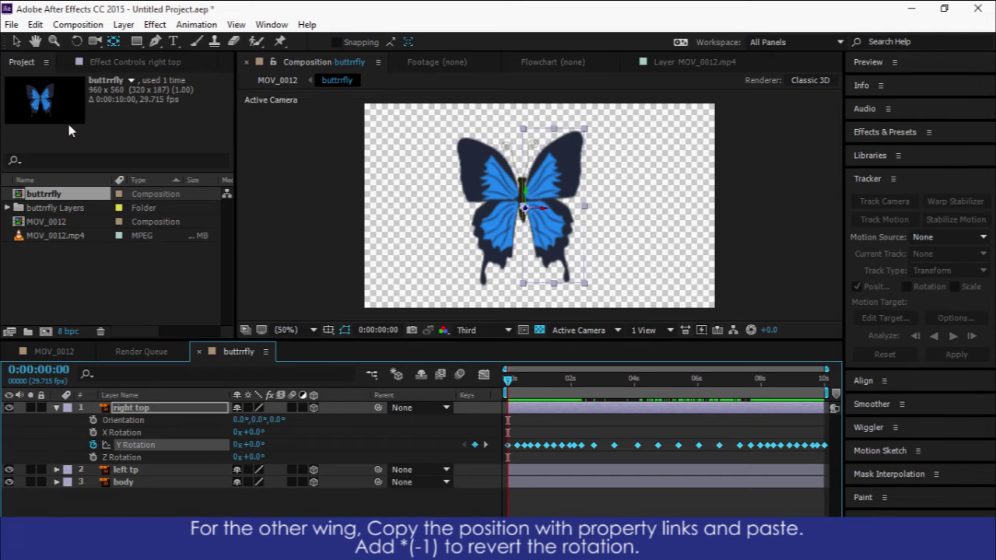
{"action": "left_click", "coordinate": [56, 470]}
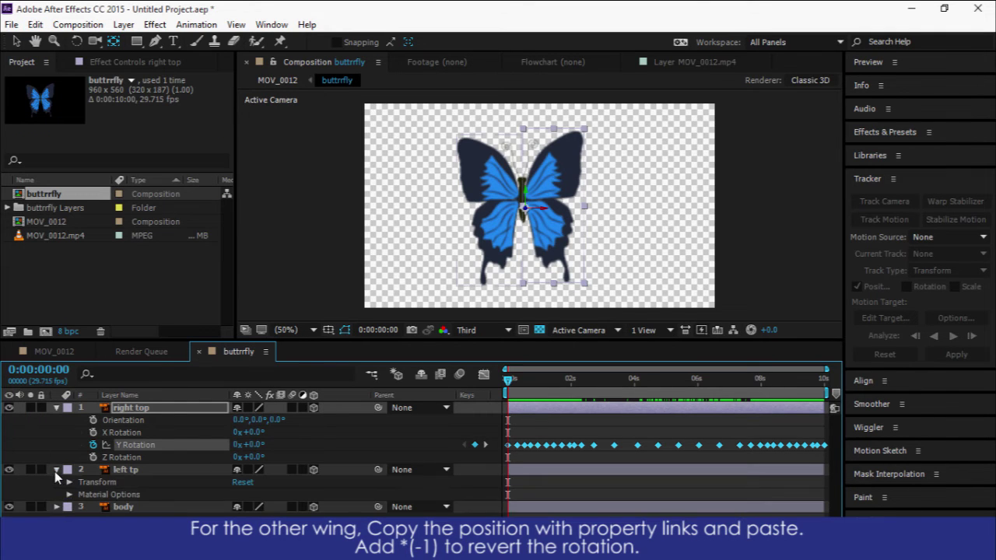
{"action": "left_click", "coordinate": [117, 473]}
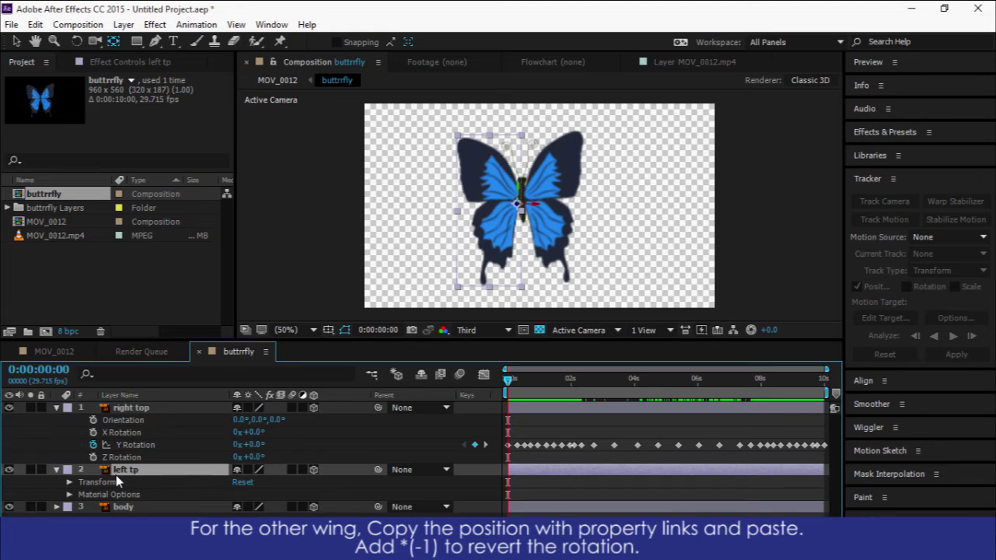
{"action": "key", "text": "ctrl+v"}
{"action": "scroll", "coordinate": [147, 489], "scroll_direction": "down", "scroll_amount": 1}
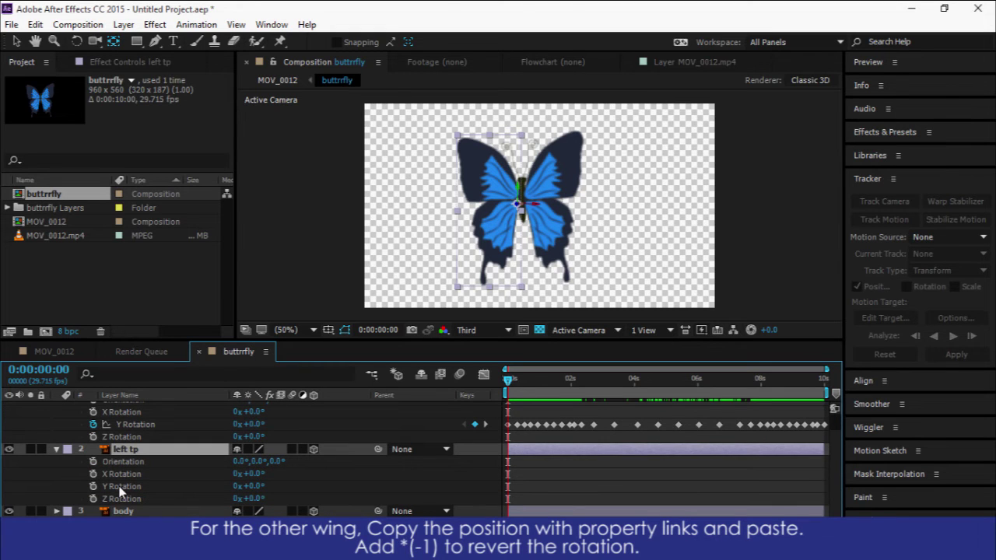
{"action": "left_click", "coordinate": [120, 488]}
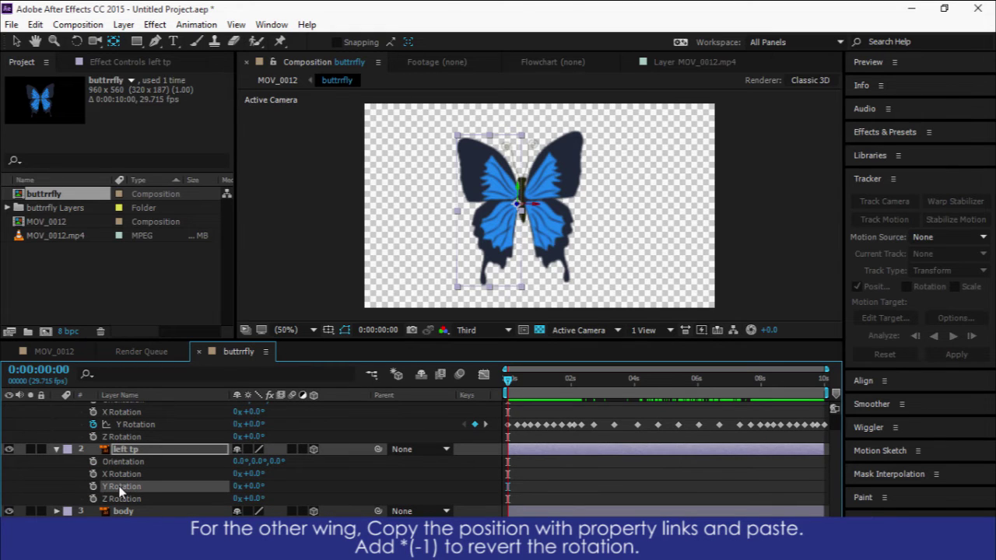
{"action": "key", "text": "ctrl+v"}
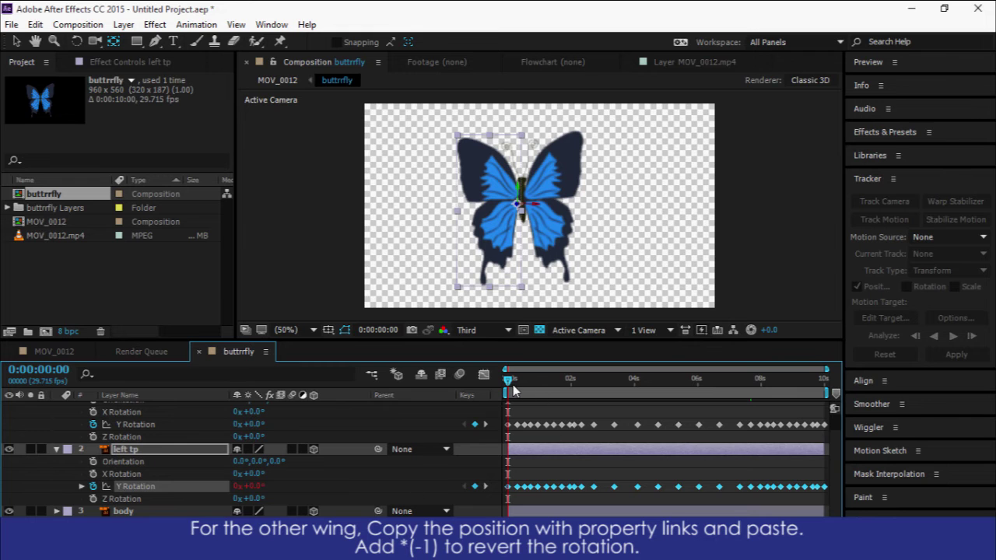
Scrub the first frames to check both wings, then reveal the linked Y Rotation expression
{"action": "left_click_drag", "start_coordinate": [510, 383], "coordinate": [532, 380]}
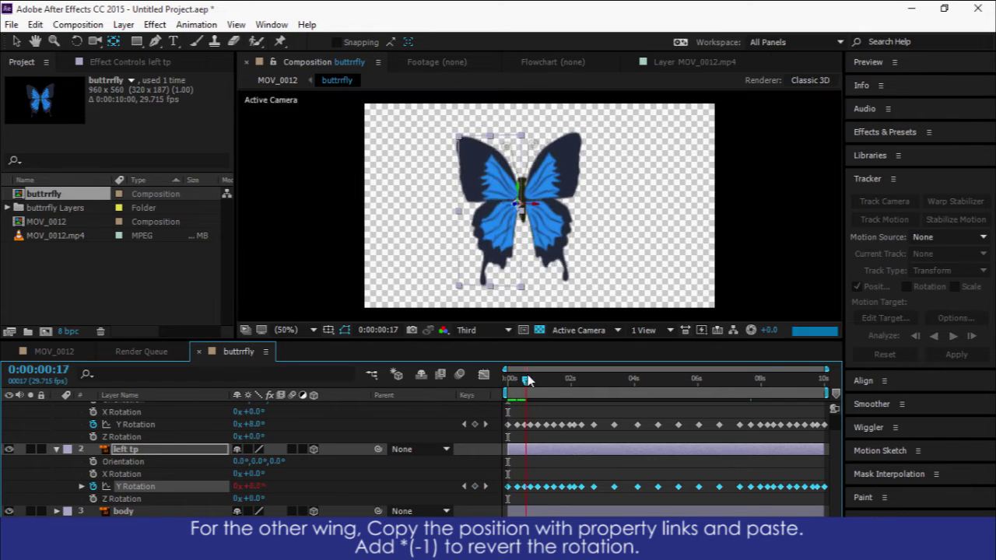
{"action": "left_click_drag", "start_coordinate": [532, 379], "coordinate": [508, 379]}
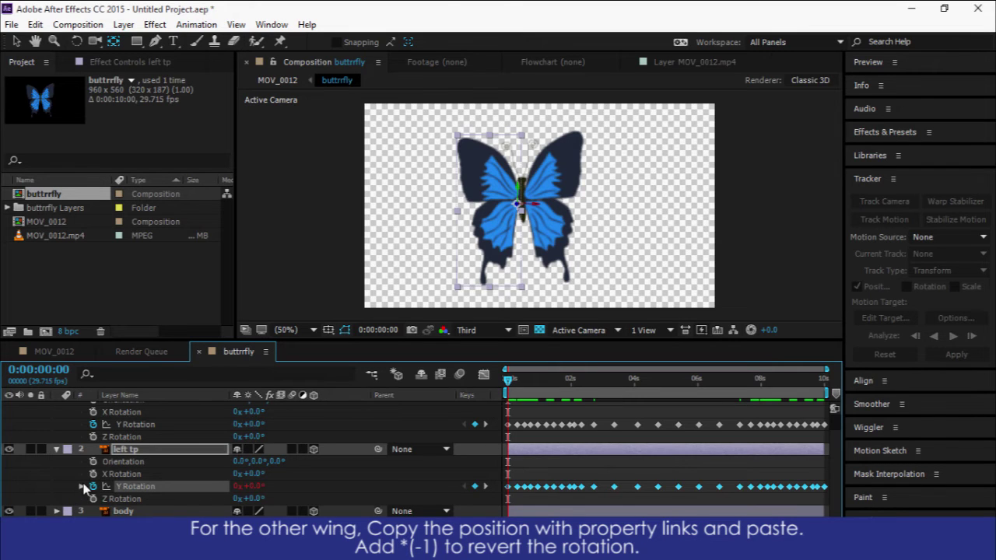
{"action": "key", "text": "ctrl+alt+v"}
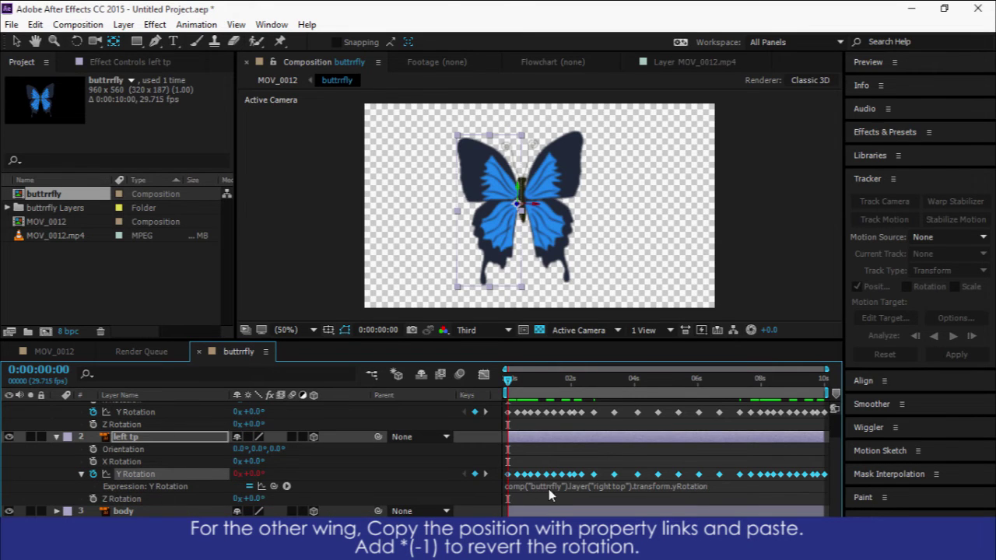
Append *(-1) to left tp's rotation expression so the wings mirror, then return to MOV_0012
{"action": "left_click", "coordinate": [707, 487]}
{"action": "type", "text": "*(-1)"}
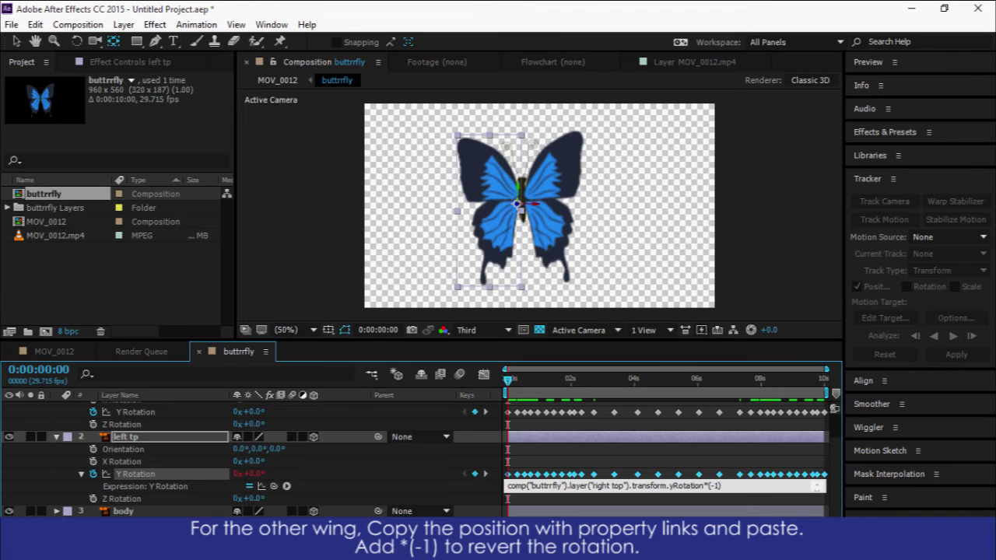
{"action": "left_click", "coordinate": [55, 474]}
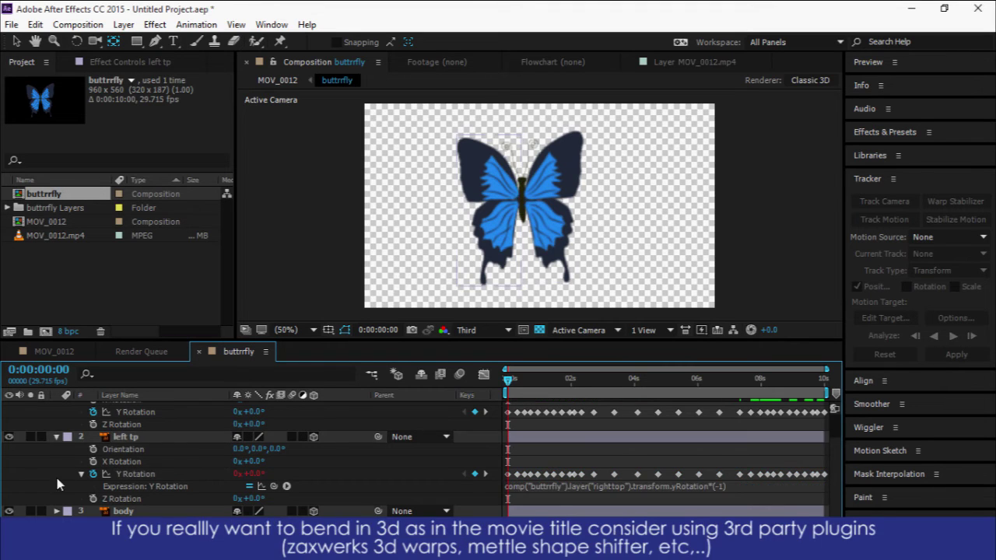
{"action": "left_click", "coordinate": [82, 475]}
{"action": "mouse_move", "coordinate": [508, 380]}
{"action": "left_mouse_down"}
{"action": "mouse_move", "coordinate": [661, 397]}
{"action": "mouse_move", "coordinate": [502, 406]}
{"action": "left_mouse_up"}
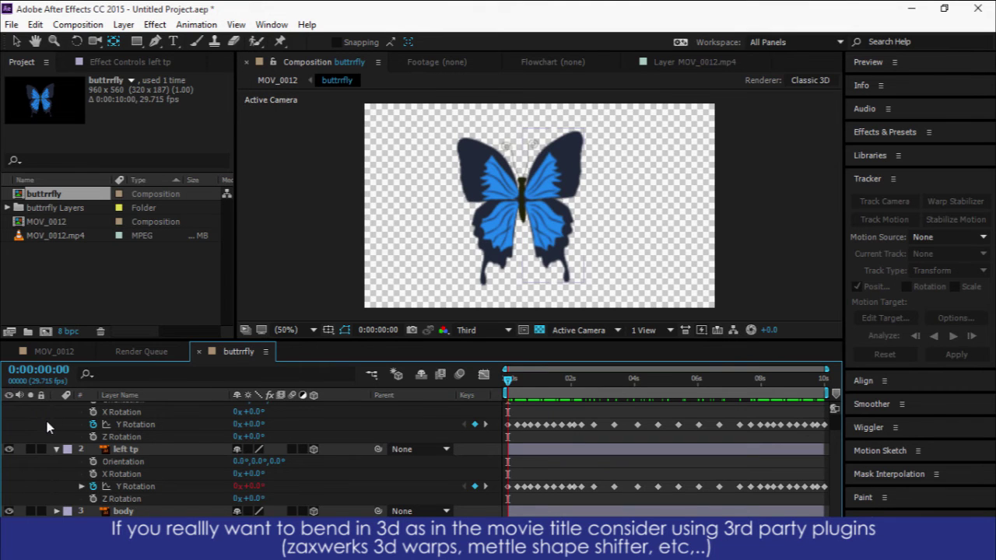
{"action": "key", "text": "ctrl+grave"}
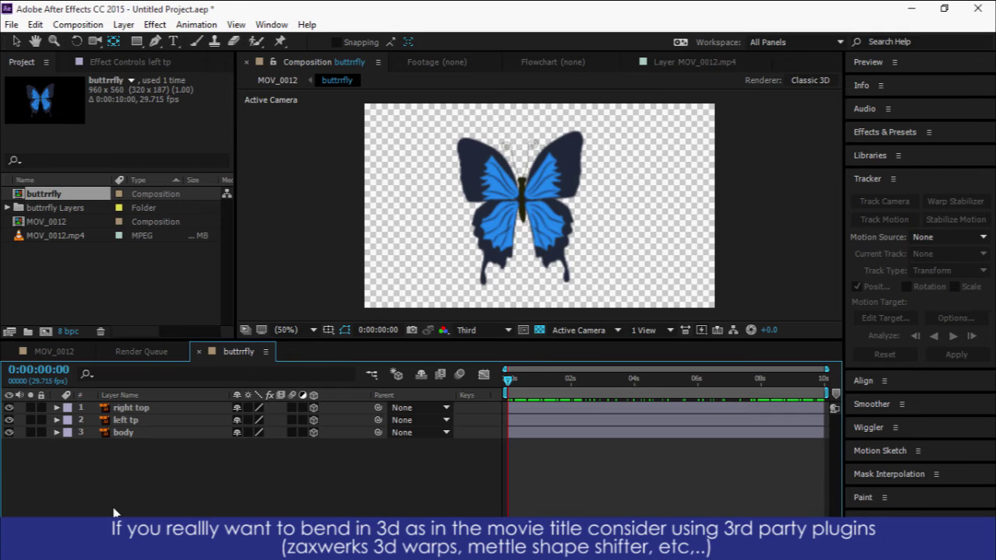
{"action": "left_click", "coordinate": [40, 355]}
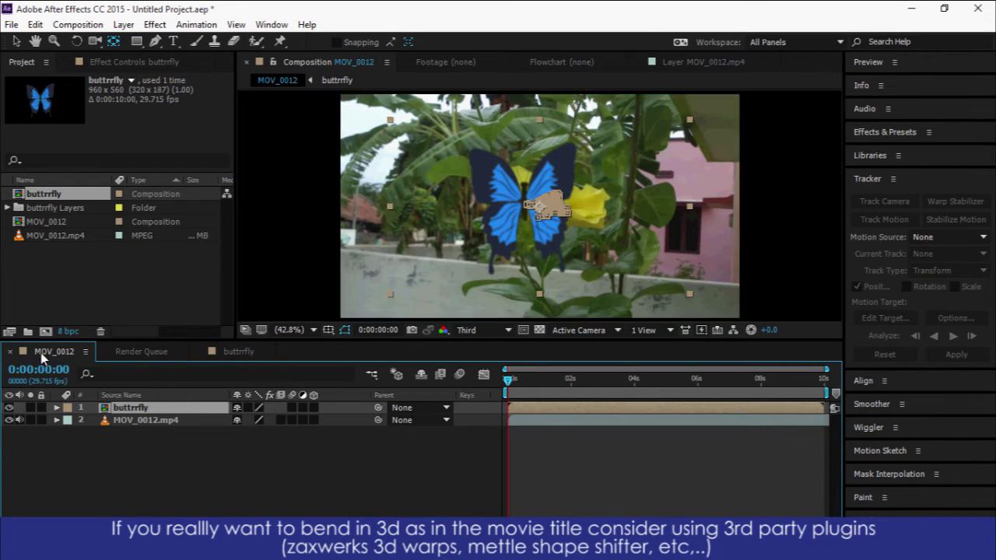
Preview the butterfly over the footage, then enable 3D Layer and Collapse Transformations on buttrrfly
{"action": "left_click", "coordinate": [472, 475]}
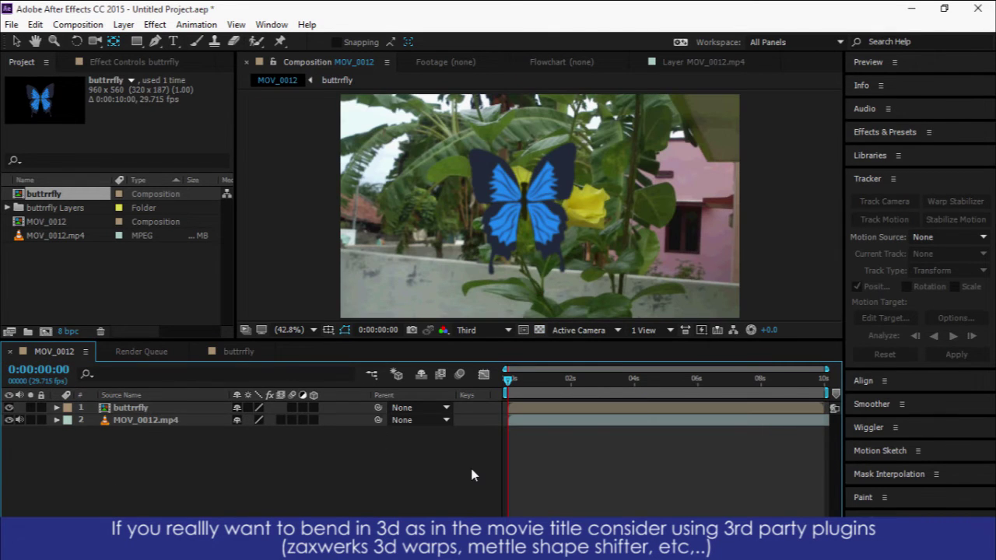
{"action": "key", "text": "space"}
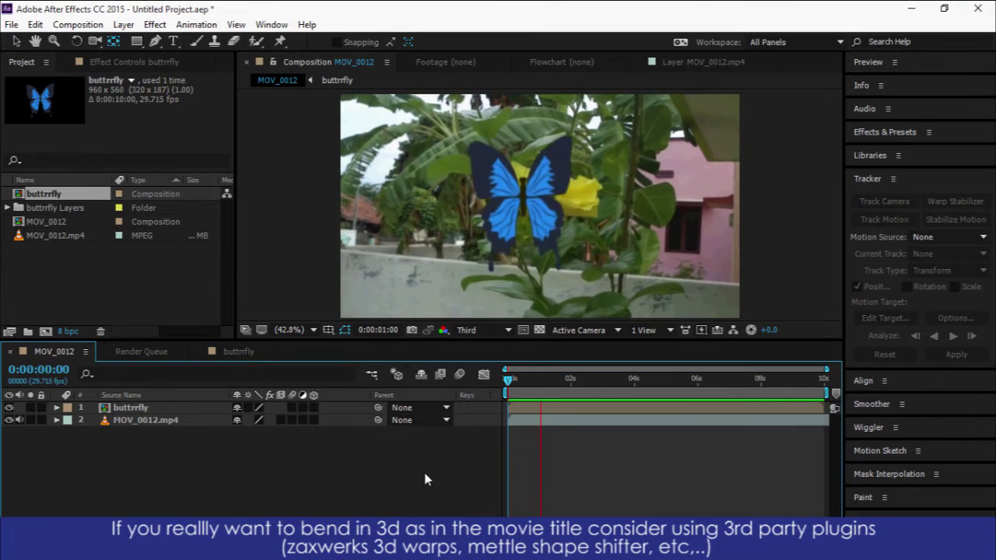
{"action": "left_click_drag", "start_coordinate": [545, 389], "coordinate": [506, 401]}
{"action": "left_click", "coordinate": [313, 407]}
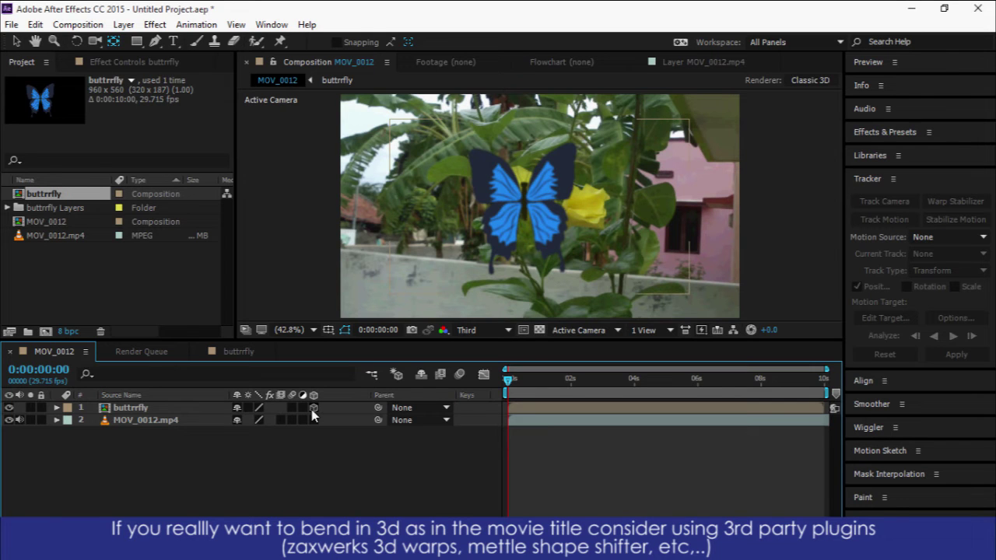
{"action": "left_click", "coordinate": [248, 408]}
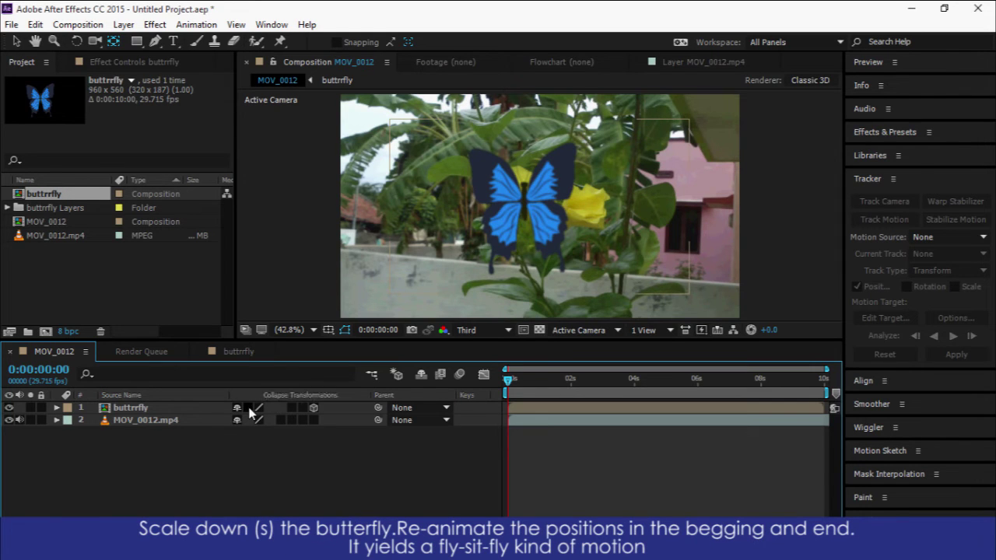
Scale the butterfly layer down to 70%
{"action": "left_click", "coordinate": [148, 407]}
{"action": "key", "text": "s"}
{"action": "left_click_drag", "start_coordinate": [270, 422], "coordinate": [246, 422]}
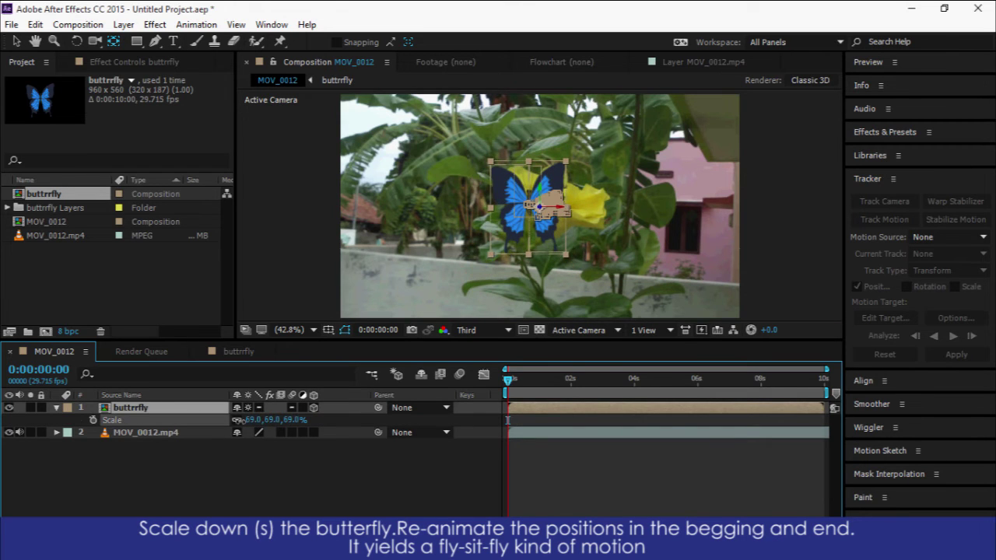
{"action": "left_click", "coordinate": [254, 419]}
{"action": "type", "text": "0"}
{"action": "key", "text": "Return"}
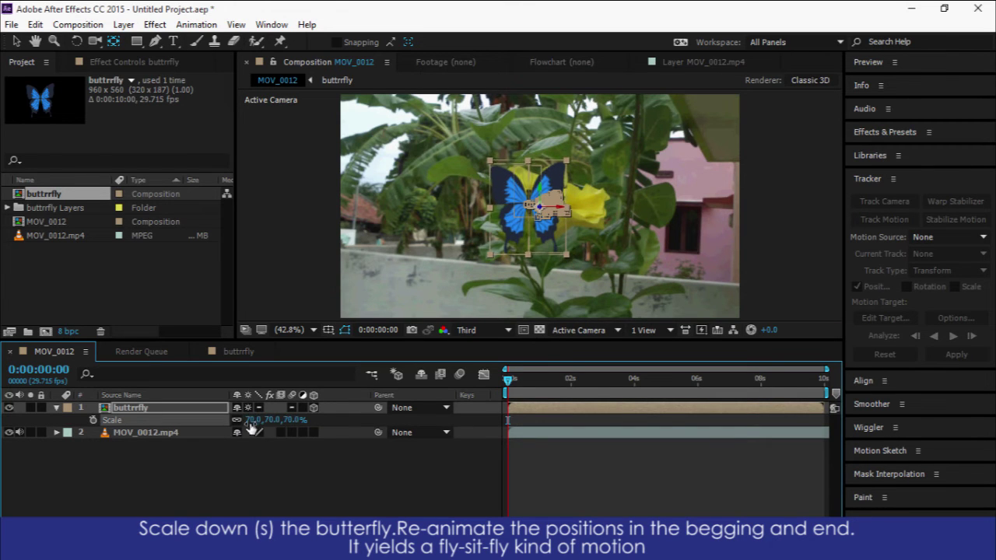
Show only the butterfly's Position keyframes and marquee-select the opening stretch of them
{"action": "left_click", "coordinate": [141, 410]}
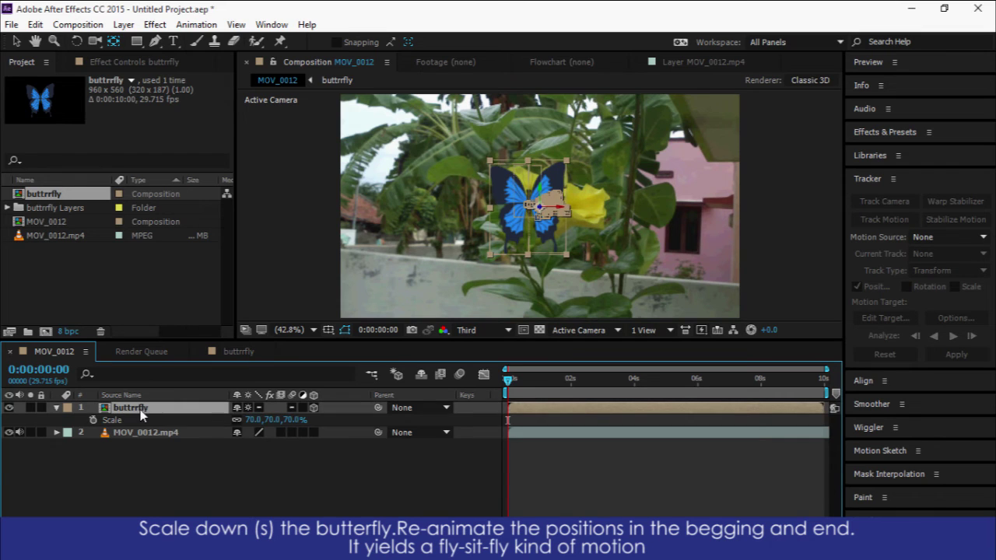
{"action": "key", "text": "r"}
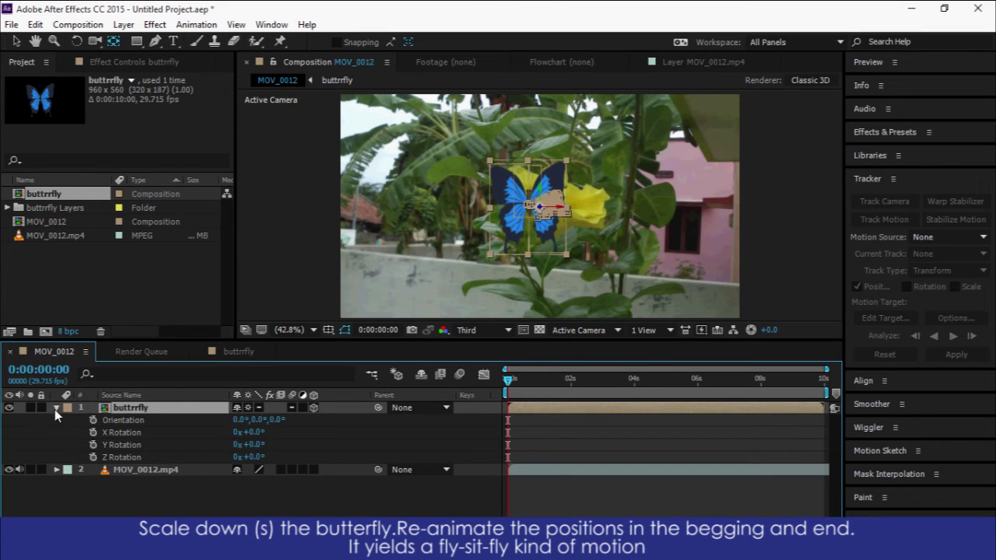
{"action": "key", "text": "p"}
{"action": "scroll", "coordinate": [590, 512], "scroll_direction": "up", "scroll_amount": 5}
{"action": "scroll", "coordinate": [589, 512], "scroll_direction": "up", "scroll_amount": 3}
{"action": "left_click_drag", "start_coordinate": [641, 474], "coordinate": [497, 410]}
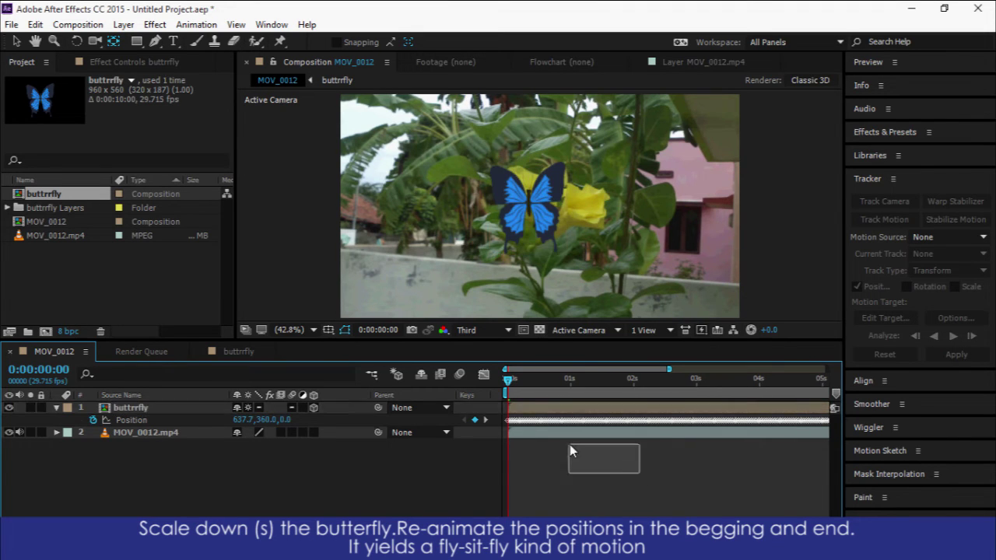
Keyframe earlier positions moving the butterfly in from the left onto the flower, then preview
{"action": "left_click_drag", "start_coordinate": [635, 381], "coordinate": [629, 382]}
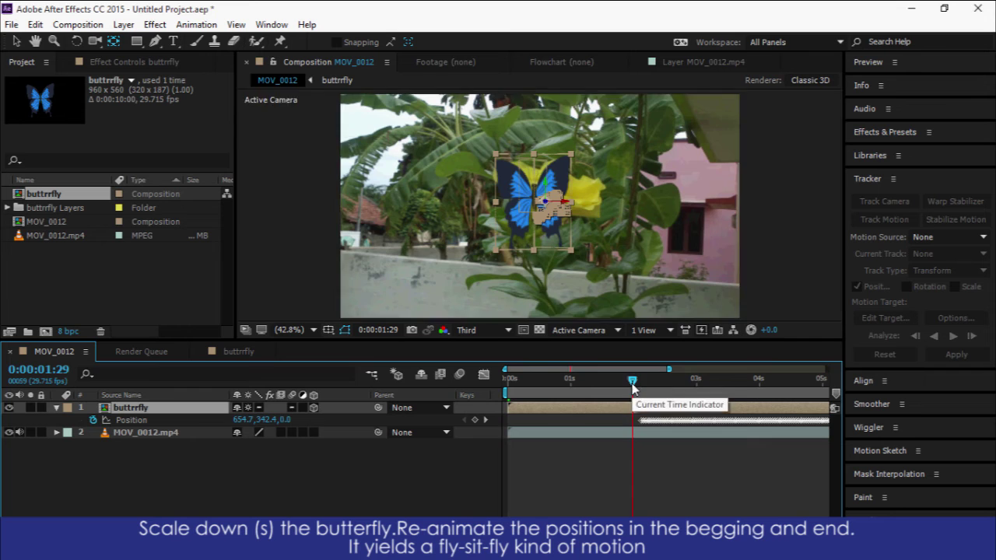
{"action": "left_click", "coordinate": [537, 208]}
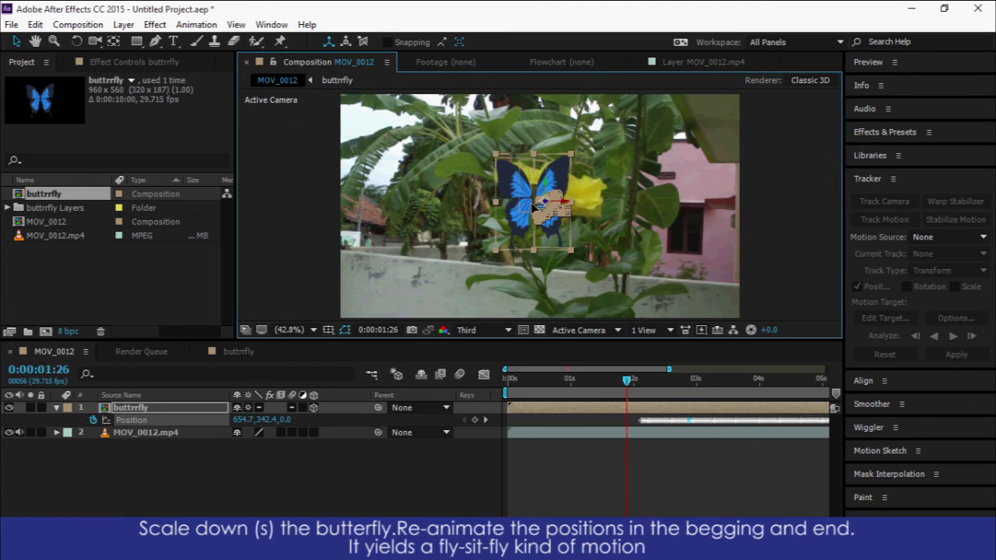
{"action": "left_click_drag", "start_coordinate": [628, 380], "coordinate": [597, 381]}
{"action": "left_click", "coordinate": [580, 379]}
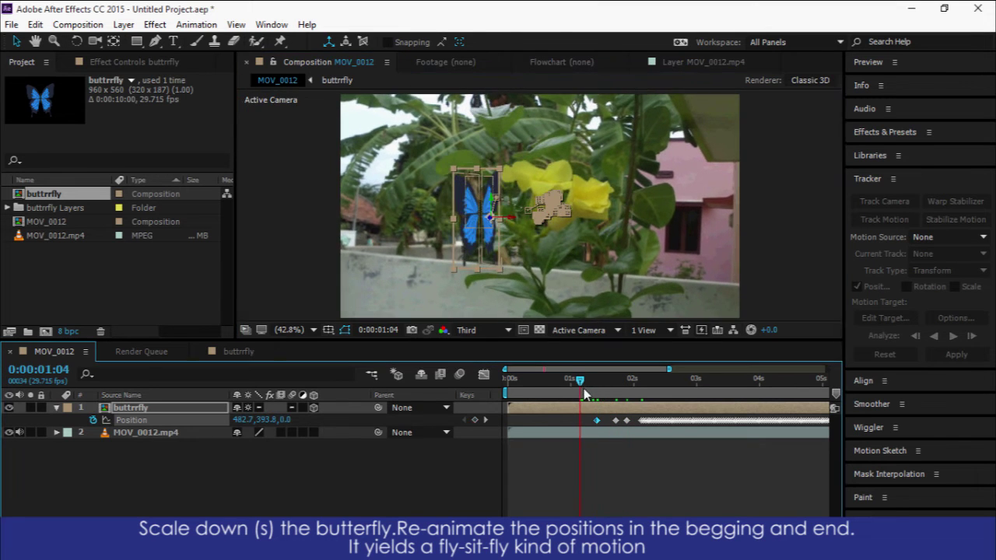
{"action": "left_click_drag", "start_coordinate": [578, 380], "coordinate": [559, 393]}
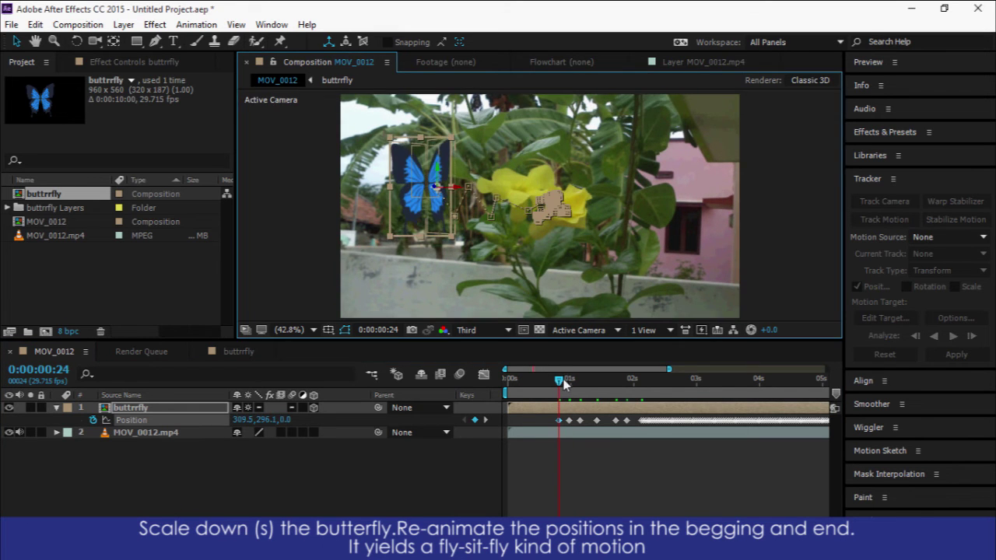
{"action": "left_click_drag", "start_coordinate": [565, 383], "coordinate": [548, 381]}
{"action": "left_click_drag", "start_coordinate": [420, 195], "coordinate": [420, 265]}
{"action": "left_click_drag", "start_coordinate": [548, 378], "coordinate": [529, 384]}
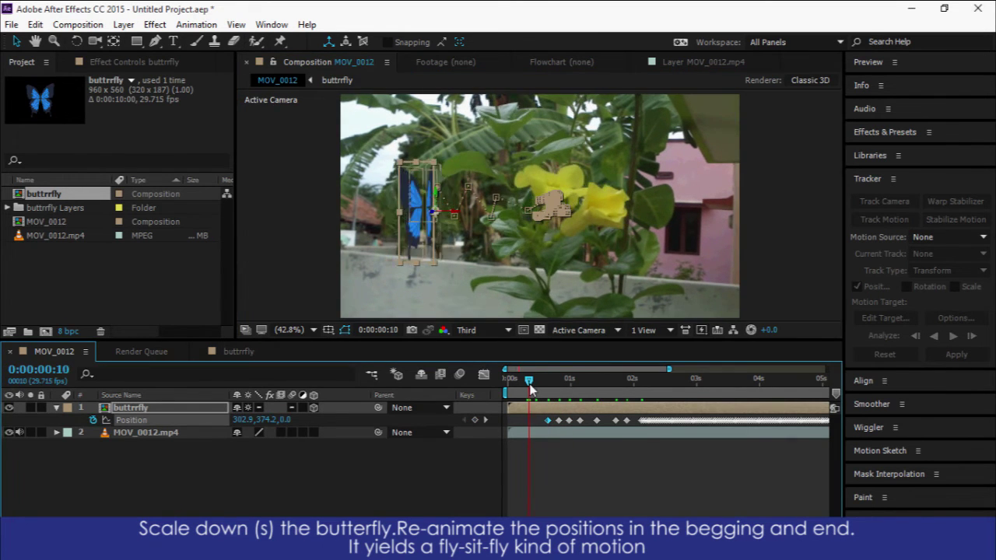
{"action": "mouse_move", "coordinate": [450, 251]}
{"action": "left_mouse_down"}
{"action": "mouse_move", "coordinate": [443, 290]}
{"action": "mouse_move", "coordinate": [397, 241]}
{"action": "left_mouse_up"}
{"action": "left_click", "coordinate": [523, 379]}
{"action": "mouse_move", "coordinate": [522, 384]}
{"action": "left_mouse_down"}
{"action": "mouse_move", "coordinate": [509, 384]}
{"action": "mouse_move", "coordinate": [644, 379]}
{"action": "left_mouse_up"}
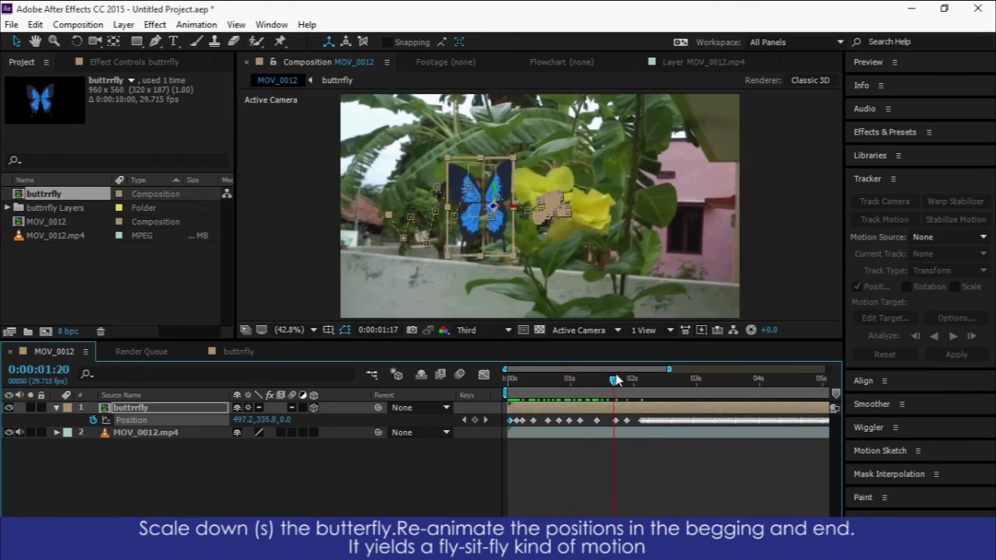
{"action": "key", "text": "space"}
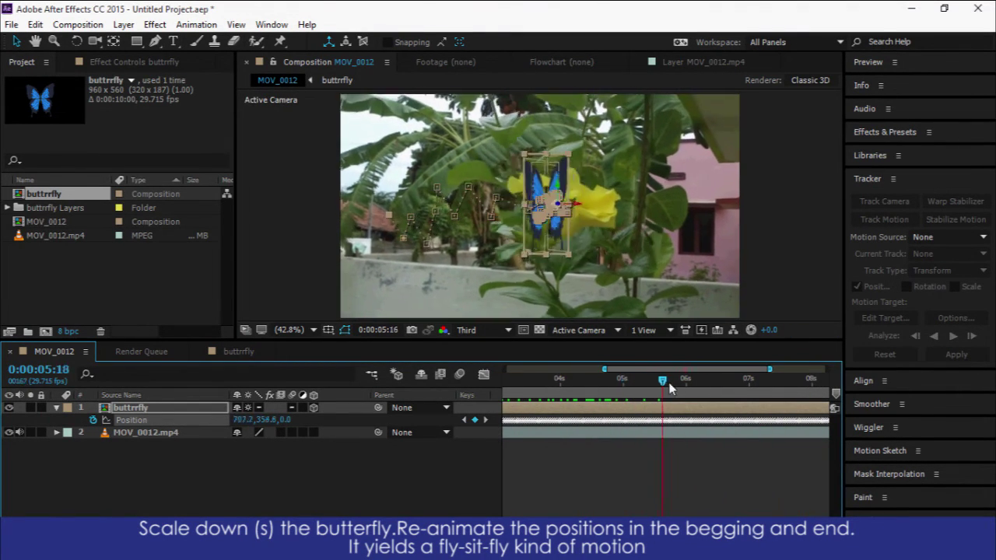
Lift the butterfly up and right off the flower, keyframing positions through 0:00:09:03
{"action": "left_click", "coordinate": [749, 386]}
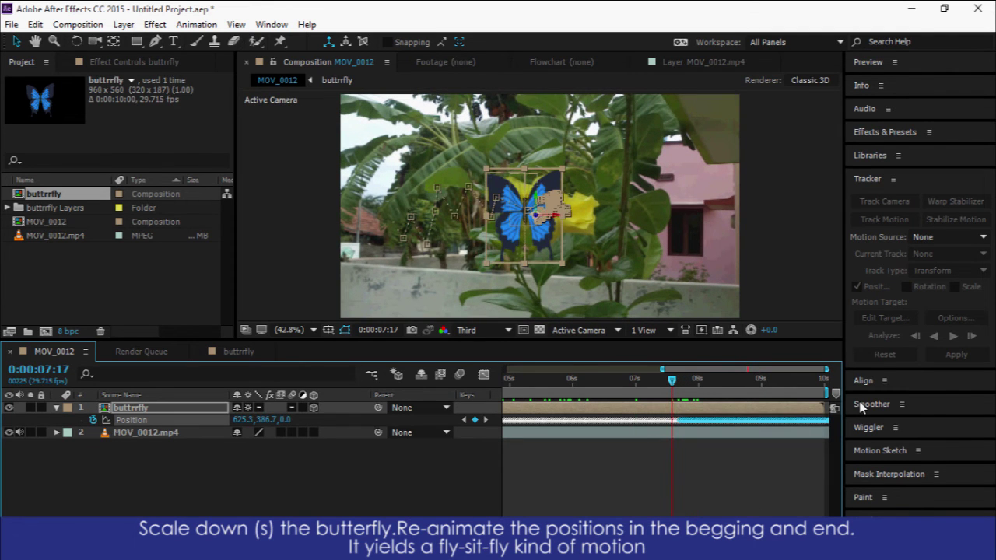
{"action": "left_click", "coordinate": [695, 381]}
{"action": "mouse_move", "coordinate": [534, 237]}
{"action": "left_mouse_down"}
{"action": "mouse_move", "coordinate": [585, 199]}
{"action": "mouse_move", "coordinate": [578, 204]}
{"action": "left_mouse_up"}
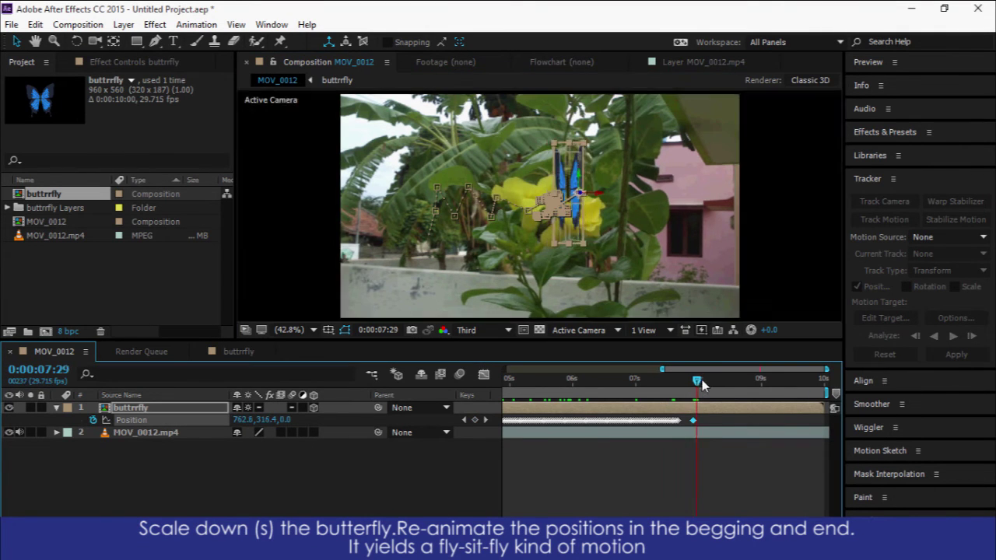
{"action": "left_click_drag", "start_coordinate": [700, 383], "coordinate": [727, 382]}
{"action": "left_click_drag", "start_coordinate": [568, 194], "coordinate": [580, 209]}
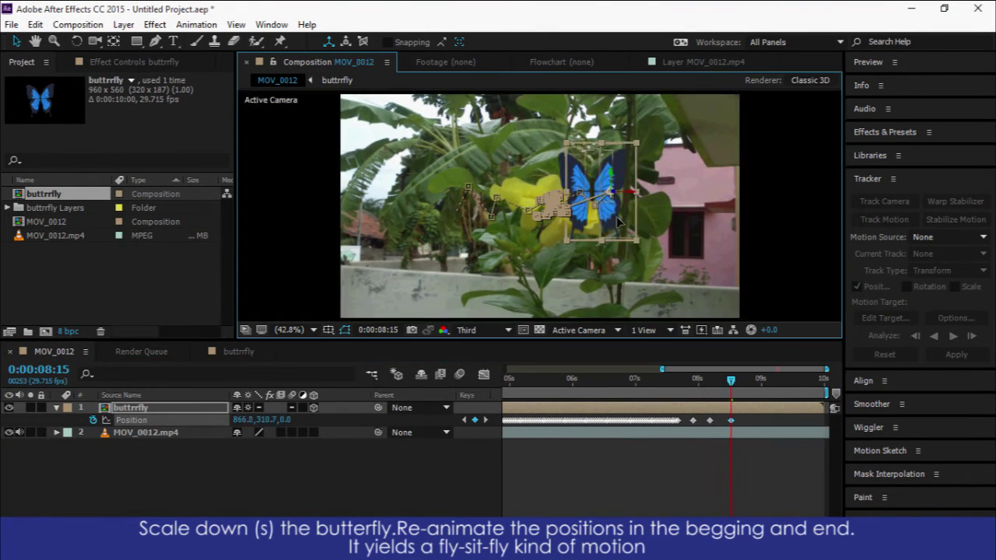
{"action": "left_click_drag", "start_coordinate": [731, 380], "coordinate": [769, 383]}
{"action": "left_click_drag", "start_coordinate": [659, 234], "coordinate": [666, 235]}
Add exit positions at 0:00:09:10 and 0:00:09:17, collapse the layer and preview
{"action": "left_click_drag", "start_coordinate": [771, 381], "coordinate": [783, 382]}
{"action": "left_click_drag", "start_coordinate": [667, 245], "coordinate": [656, 248]}
{"action": "left_click_drag", "start_coordinate": [782, 382], "coordinate": [824, 382]}
{"action": "left_click_drag", "start_coordinate": [661, 204], "coordinate": [674, 191]}
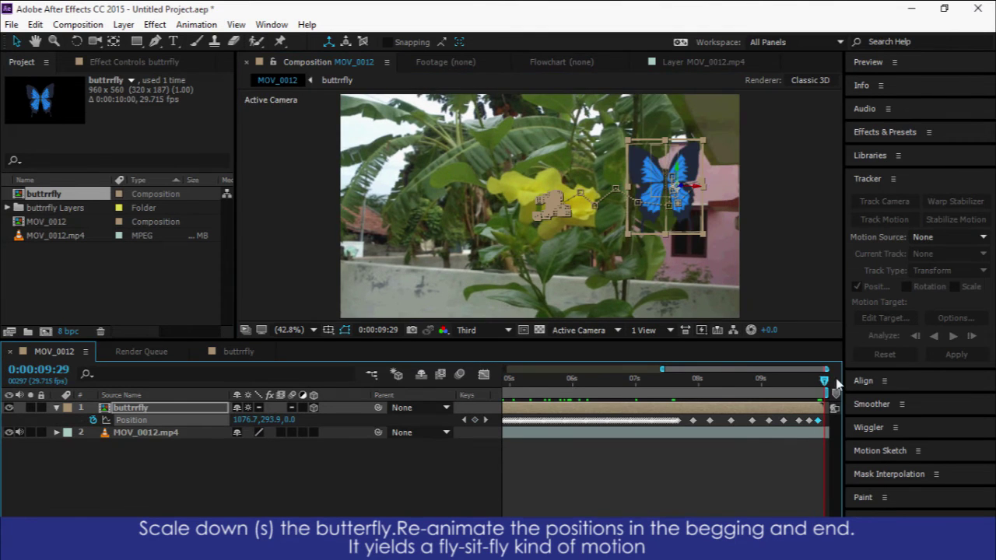
{"action": "left_click", "coordinate": [345, 511]}
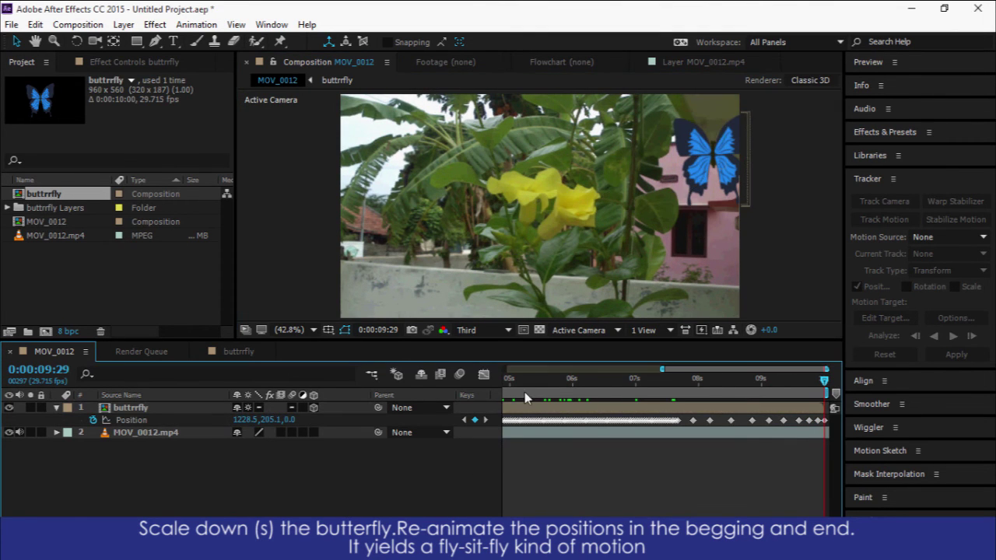
{"action": "left_click", "coordinate": [56, 407]}
{"action": "key", "text": "space"}
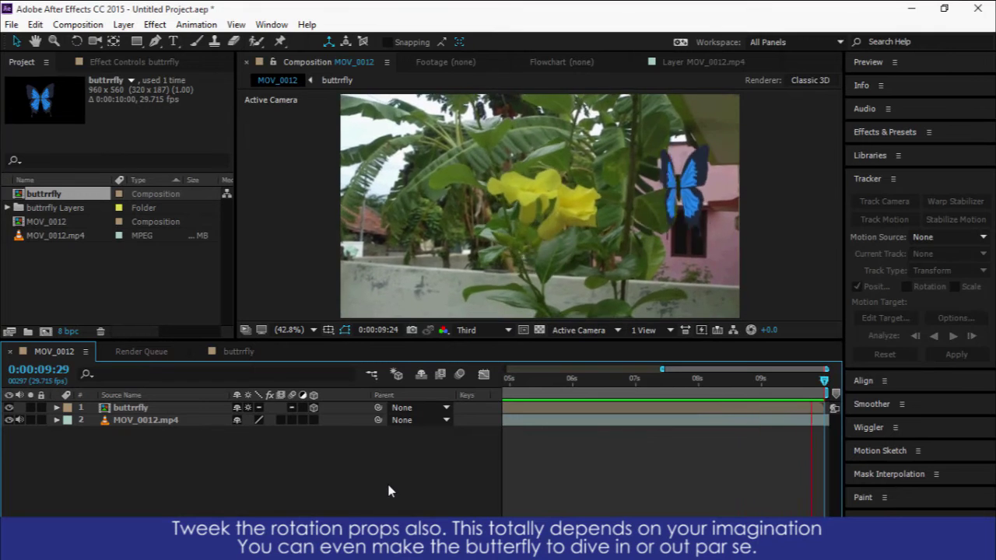
Stop the preview, return to frame 0 and reveal buttrfly's Orientation and Rotation properties
{"action": "key", "text": "space"}
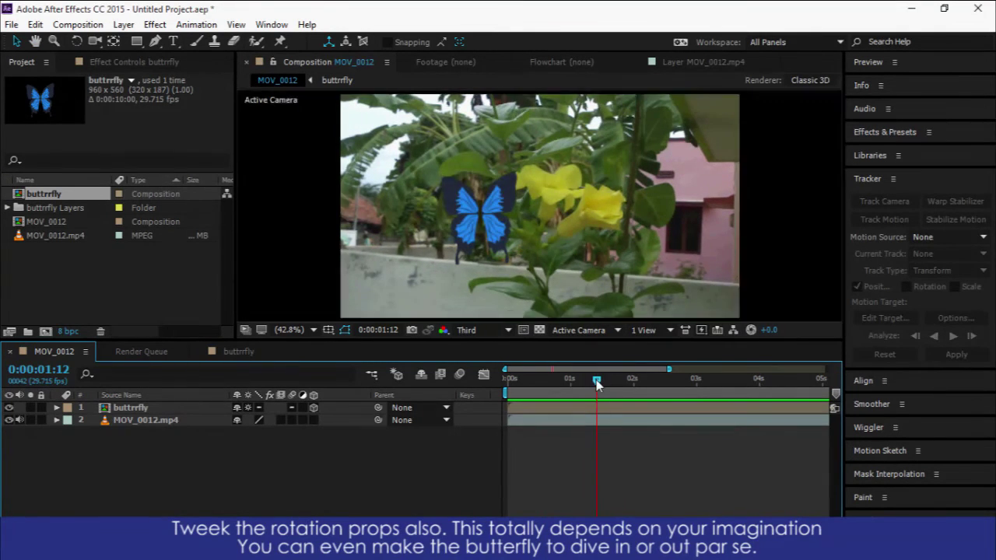
{"action": "left_click_drag", "start_coordinate": [596, 380], "coordinate": [498, 387]}
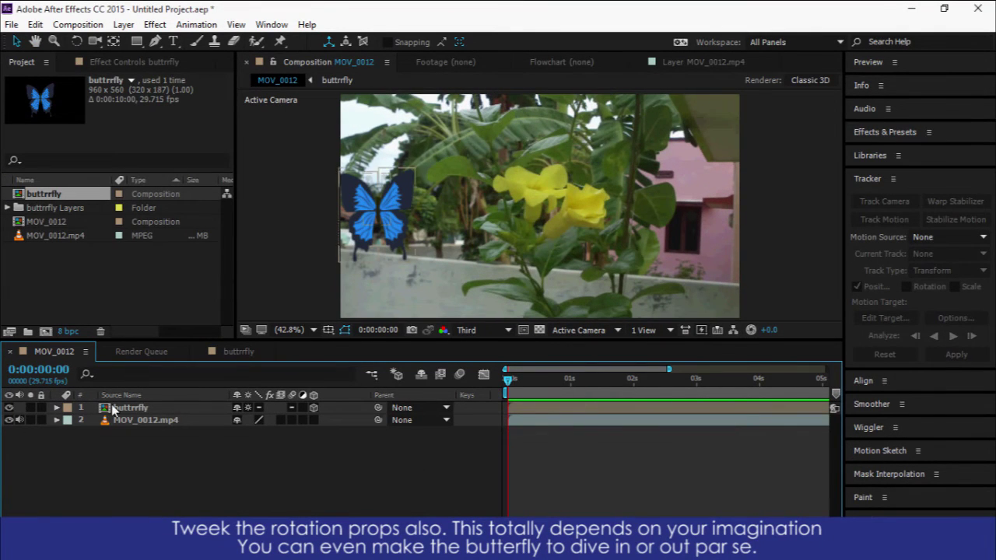
{"action": "key", "text": "r"}
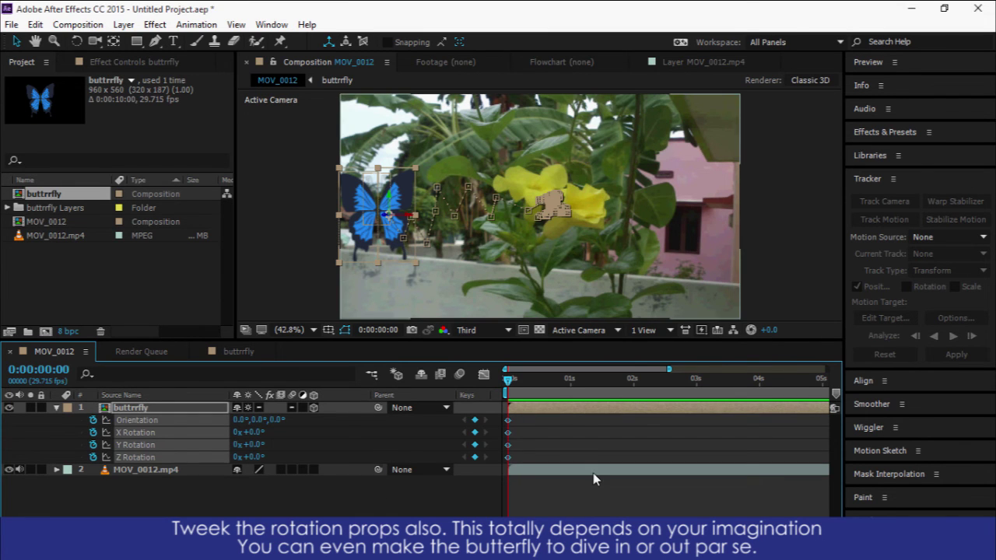
Keyframe the arrival rotation: Z 76° at start, 79° at frame 10, raised Y at 0:00:00:23
{"action": "left_click_drag", "start_coordinate": [271, 453], "coordinate": [298, 446]}
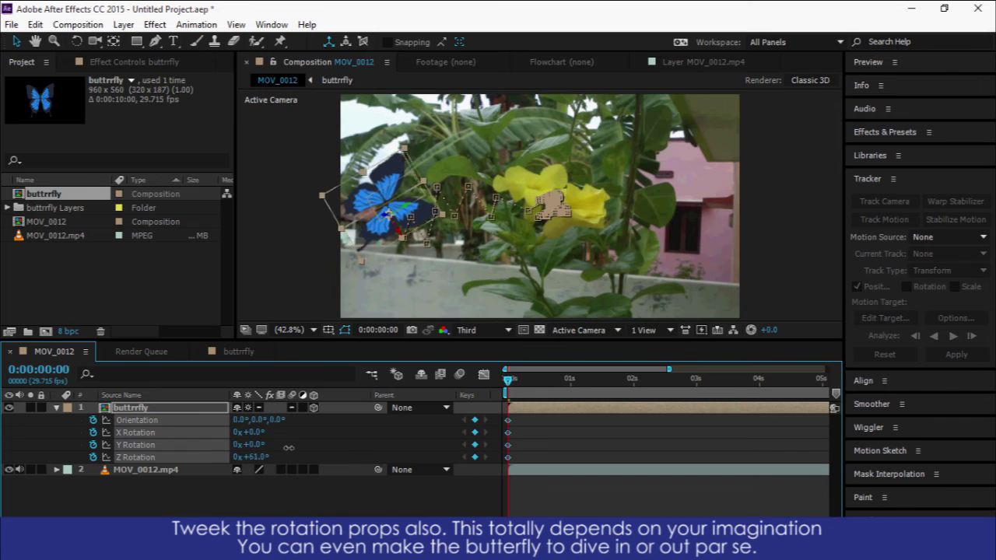
{"action": "mouse_move", "coordinate": [512, 383]}
{"action": "left_mouse_down"}
{"action": "mouse_move", "coordinate": [544, 364]}
{"action": "mouse_move", "coordinate": [528, 386]}
{"action": "left_mouse_up"}
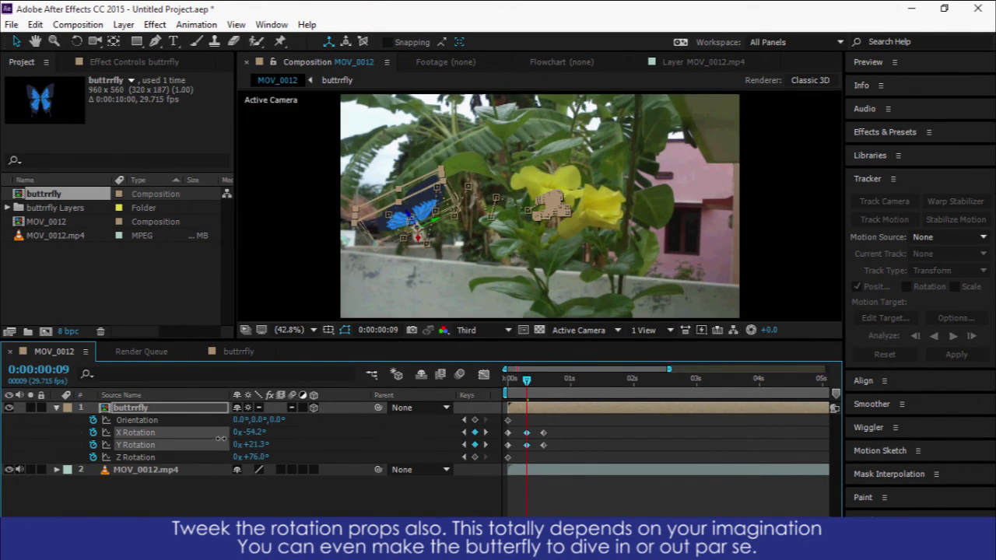
{"action": "left_click_drag", "start_coordinate": [251, 457], "coordinate": [254, 457]}
{"action": "left_click_drag", "start_coordinate": [527, 380], "coordinate": [616, 379]}
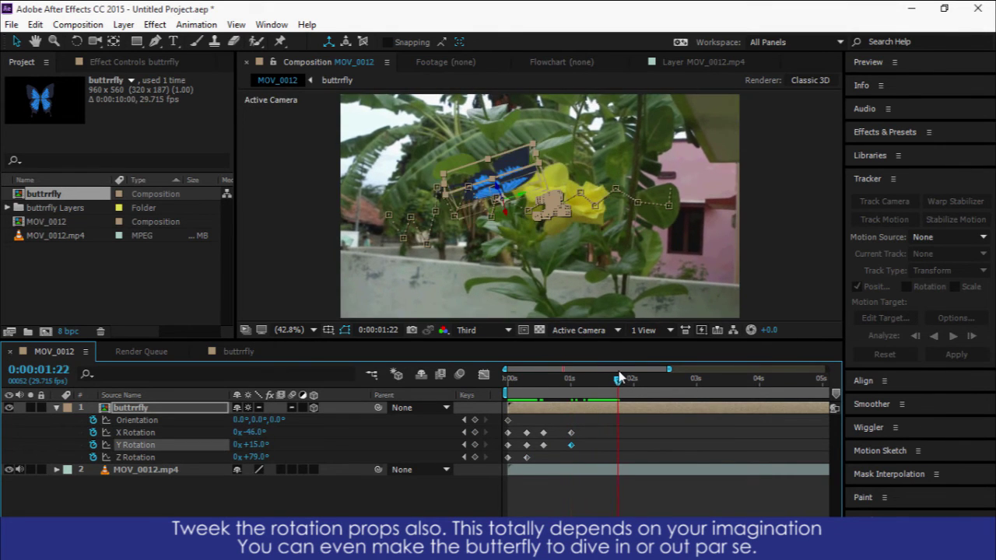
{"action": "left_click_drag", "start_coordinate": [262, 450], "coordinate": [269, 450]}
Keyframe Z Rotation while perched and at takeoff, back to 75° then 106° at 0:00:07:03
{"action": "left_click_drag", "start_coordinate": [646, 382], "coordinate": [719, 380]}
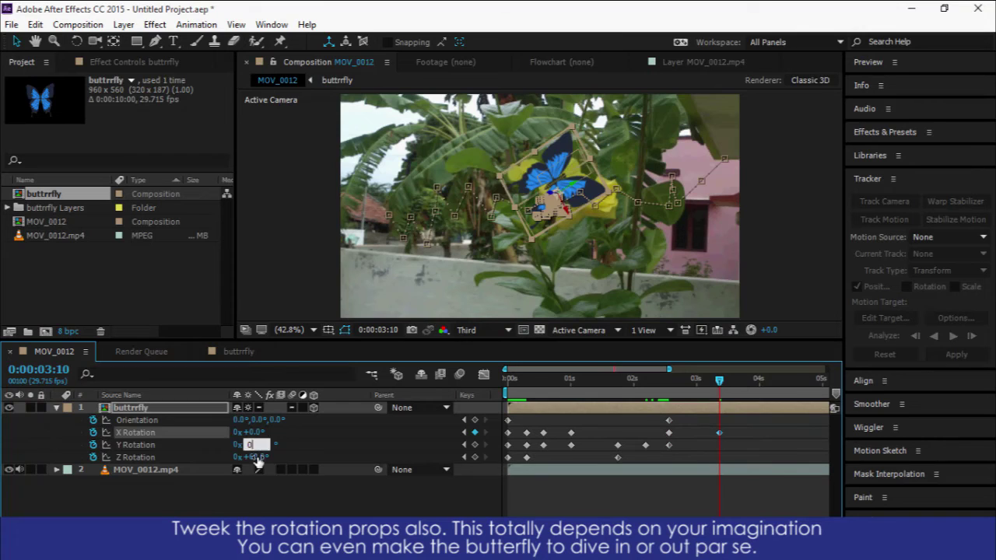
{"action": "left_click_drag", "start_coordinate": [724, 380], "coordinate": [786, 380]}
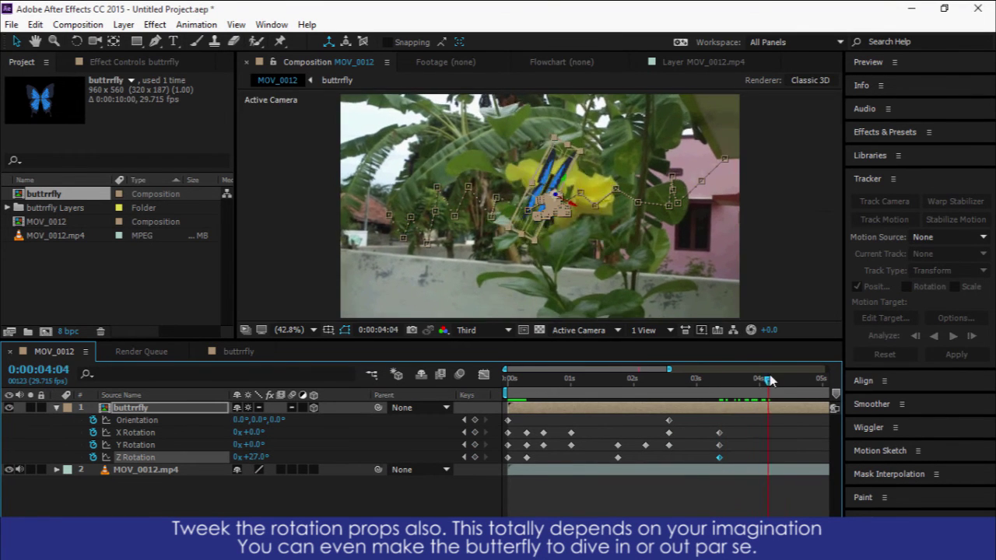
{"action": "left_click_drag", "start_coordinate": [252, 456], "coordinate": [284, 457]}
{"action": "left_click_drag", "start_coordinate": [728, 380], "coordinate": [668, 379]}
{"action": "left_click_drag", "start_coordinate": [257, 457], "coordinate": [241, 457]}
{"action": "mouse_move", "coordinate": [668, 381]}
{"action": "left_mouse_down"}
{"action": "mouse_move", "coordinate": [704, 385]}
{"action": "mouse_move", "coordinate": [585, 380]}
{"action": "left_mouse_up"}
{"action": "left_click_drag", "start_coordinate": [253, 456], "coordinate": [265, 457]}
{"action": "left_click_drag", "start_coordinate": [585, 380], "coordinate": [621, 380]}
{"action": "left_click_drag", "start_coordinate": [253, 457], "coordinate": [268, 457]}
{"action": "mouse_move", "coordinate": [621, 380]}
{"action": "left_mouse_down"}
{"action": "mouse_move", "coordinate": [728, 380]}
{"action": "mouse_move", "coordinate": [775, 366]}
{"action": "left_mouse_up"}
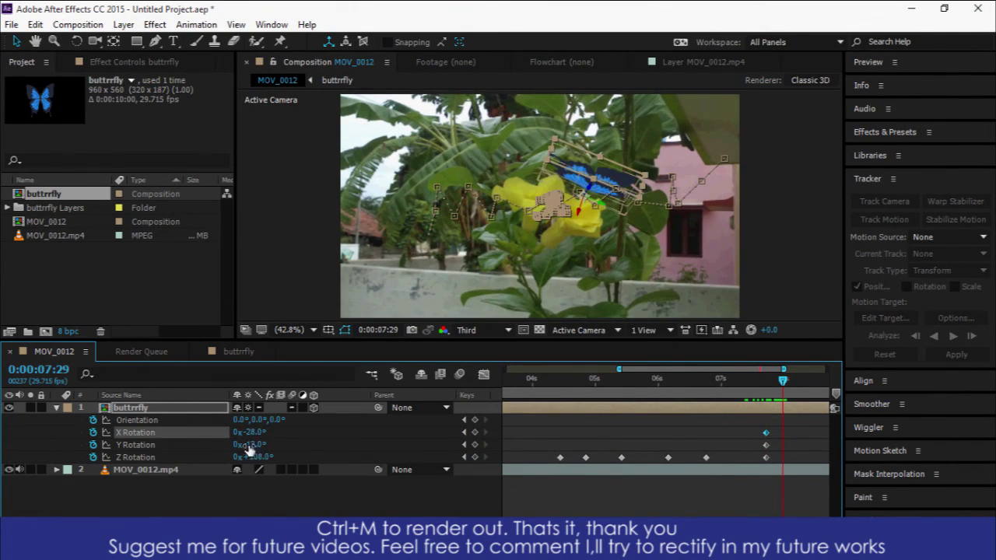
Check the pose at 0:00:08:07, preview the finished flight, and queue MOV_0012 for rendering
{"action": "left_click_drag", "start_coordinate": [758, 387], "coordinate": [804, 387]}
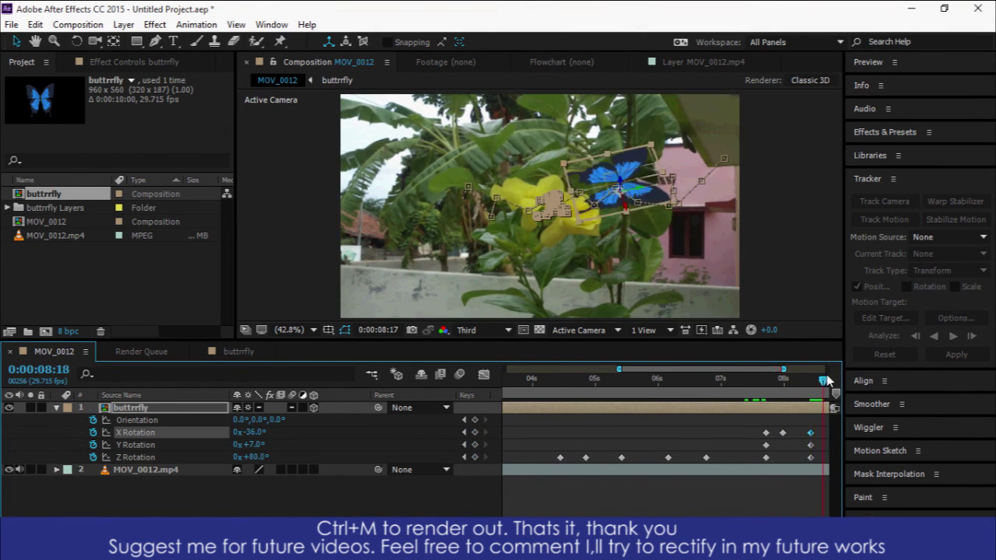
{"action": "key", "text": "space"}
{"action": "key", "text": "u"}
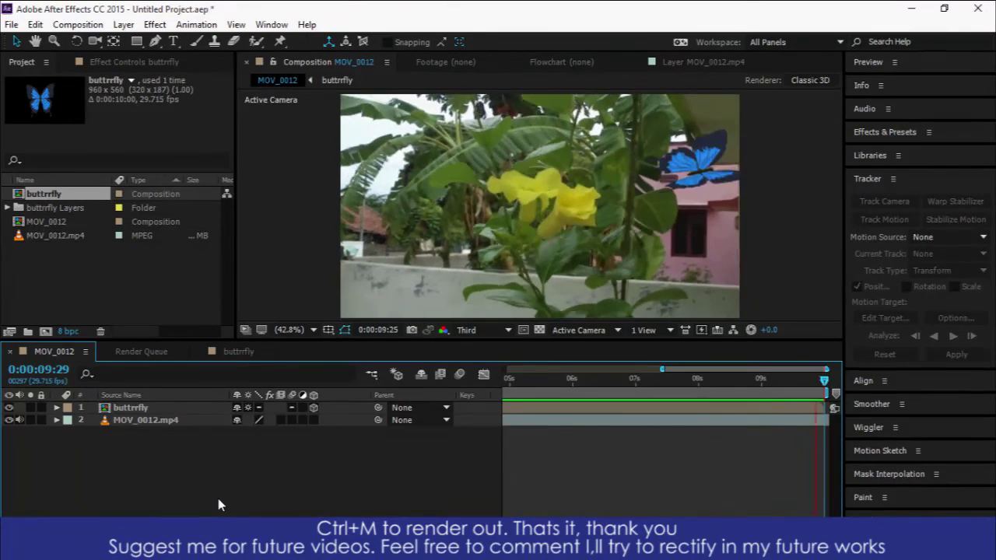
{"action": "key", "text": "space"}
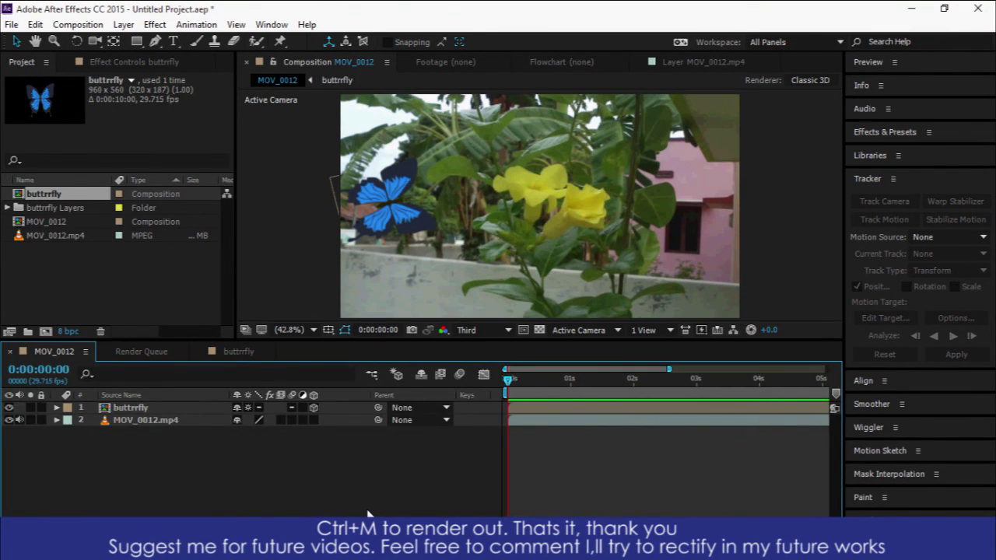
{"action": "key", "text": "ctrl+m"}
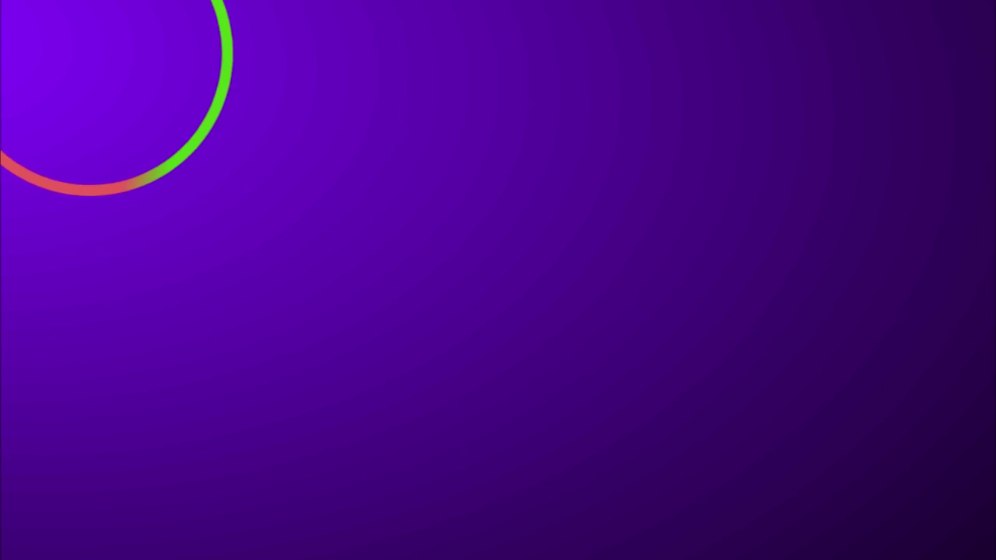